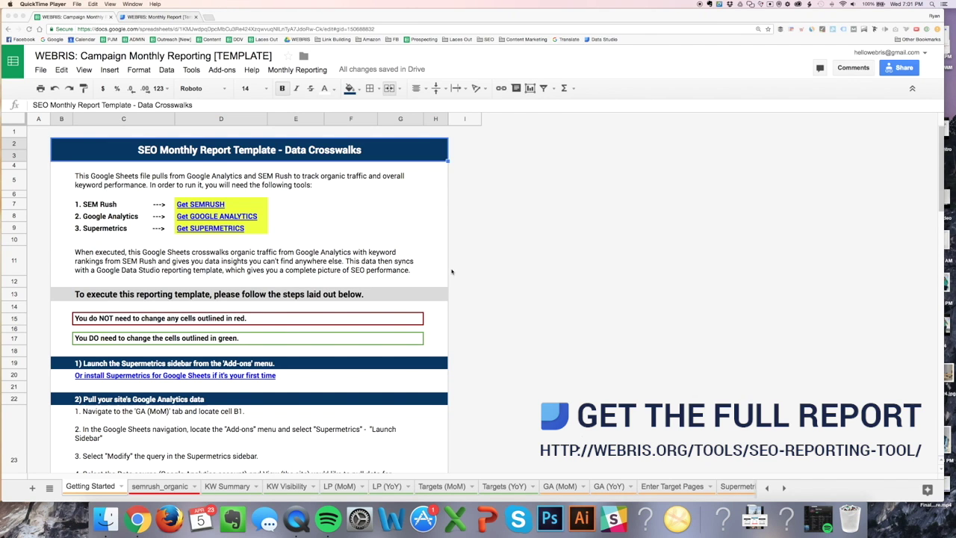
- Read the top of the Getting Started instructions, including the Get SUPERMETRICS link cell
click(350, 248)
click(351, 218)
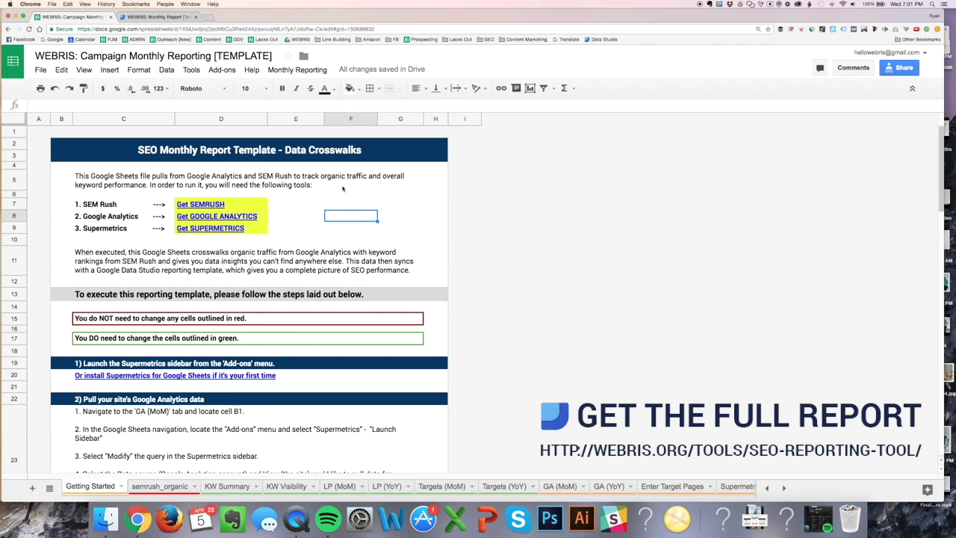
scroll(343, 192, down, 1)
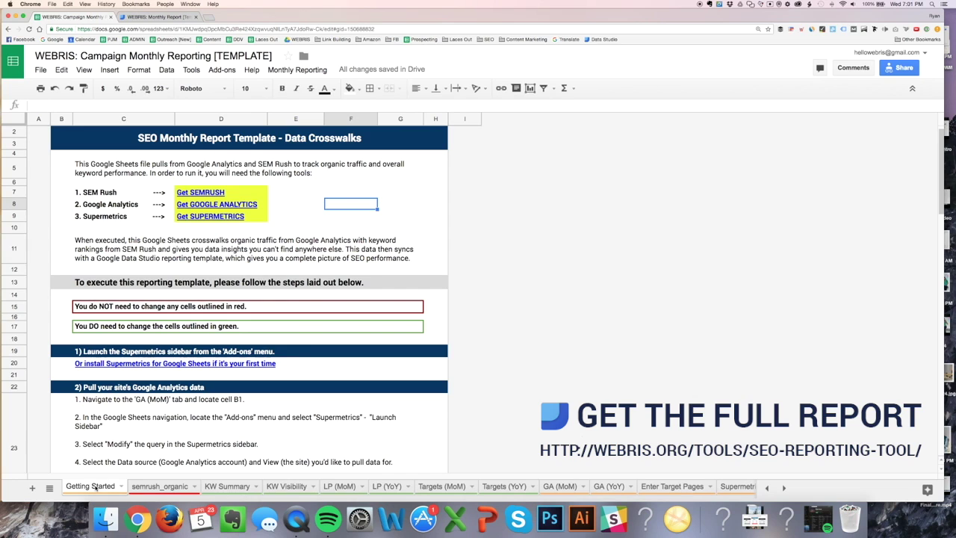
scroll(336, 249, up, 1)
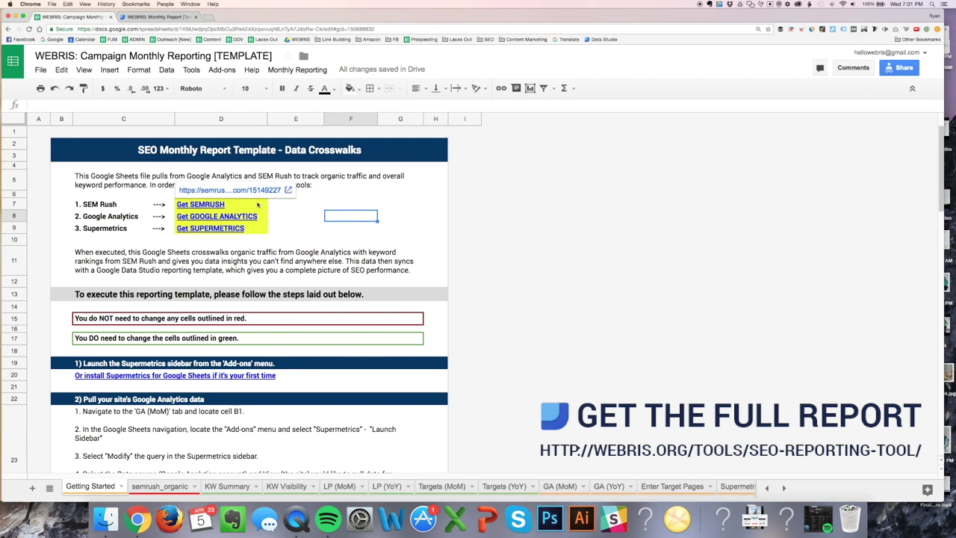
click(333, 196)
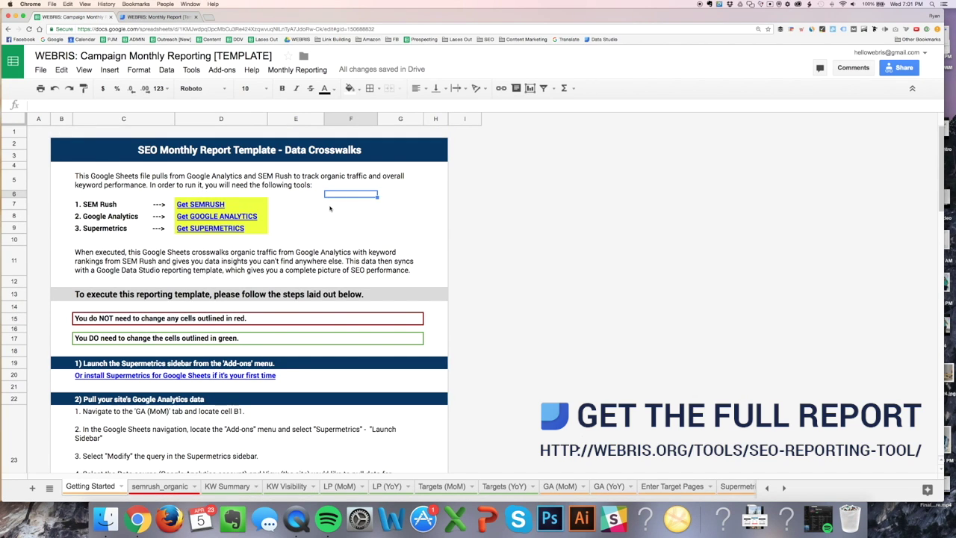
click(329, 208)
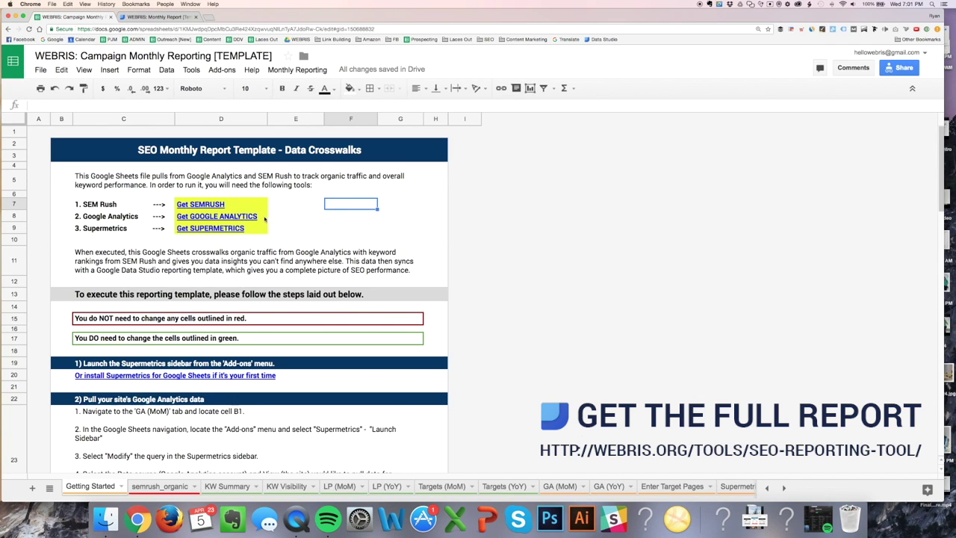
click(258, 233)
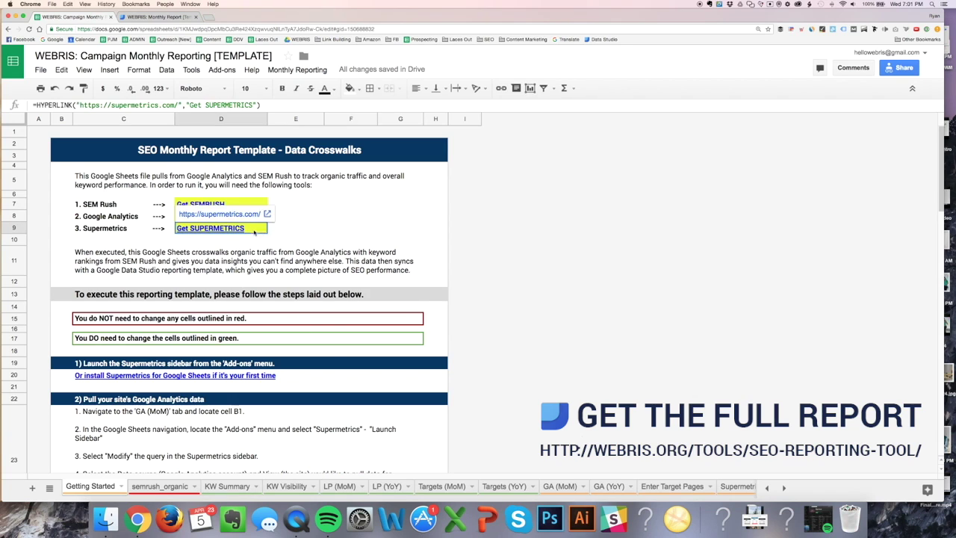
click(346, 224)
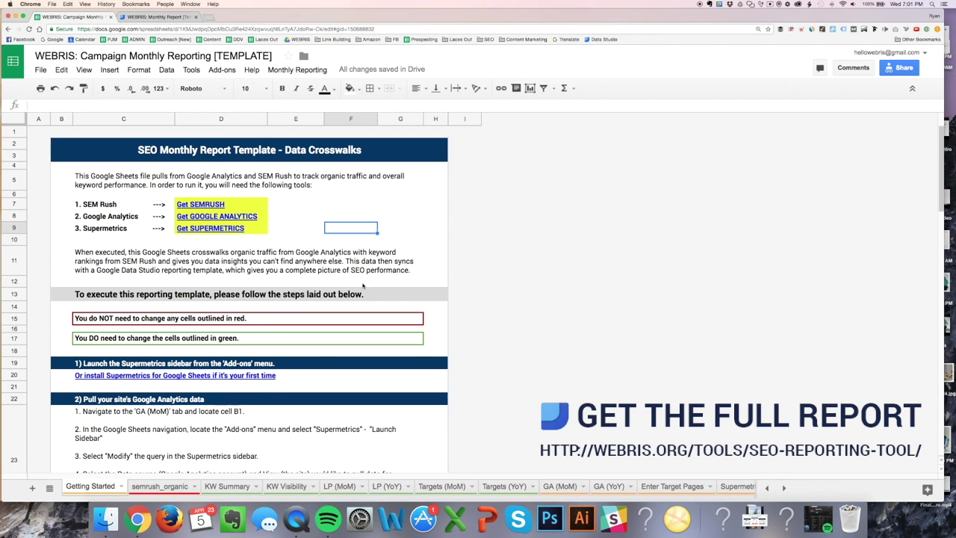
scroll(361, 297, down, 1)
- Review the red-outlined-cells note and Google Analytics setup steps, then go to GA (MoM)
click(329, 307)
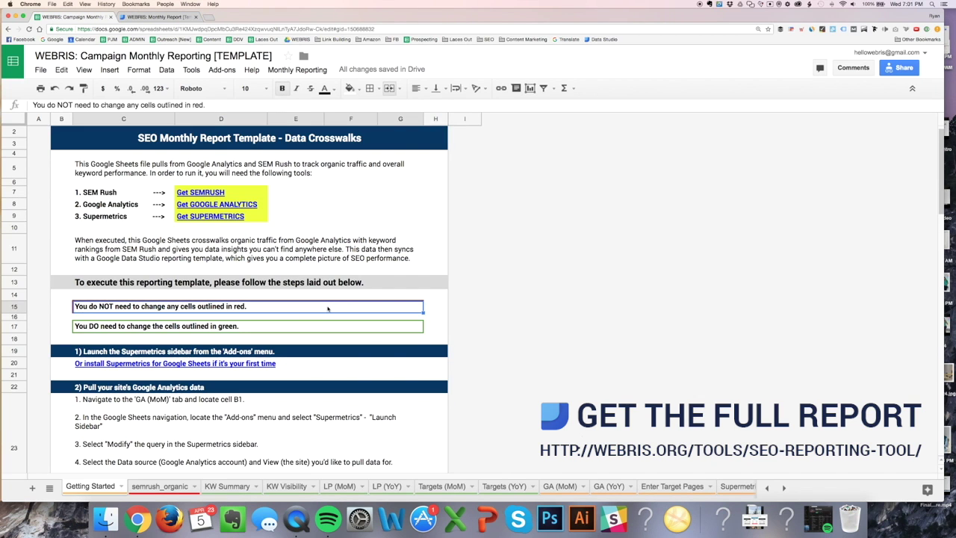
scroll(328, 308, down, 5)
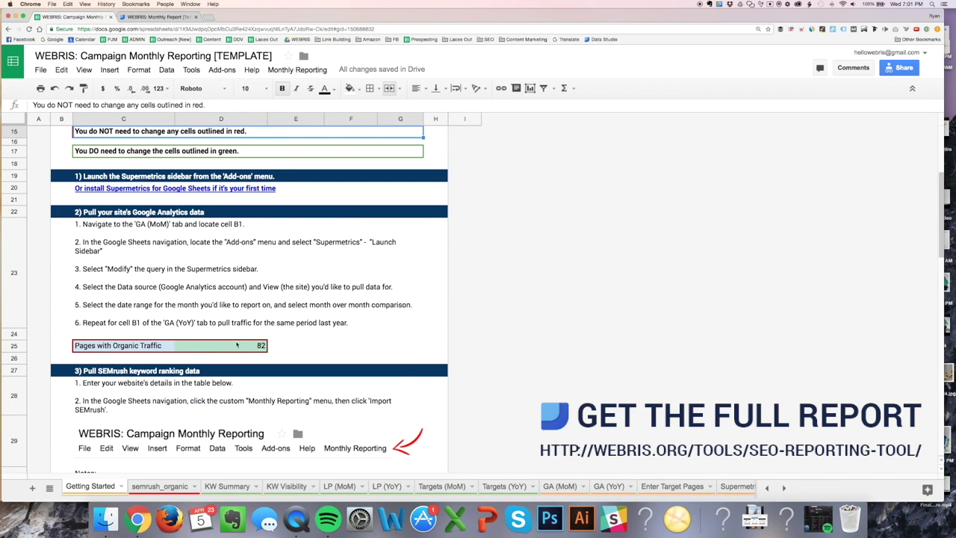
scroll(246, 348, up, 1)
click(279, 329)
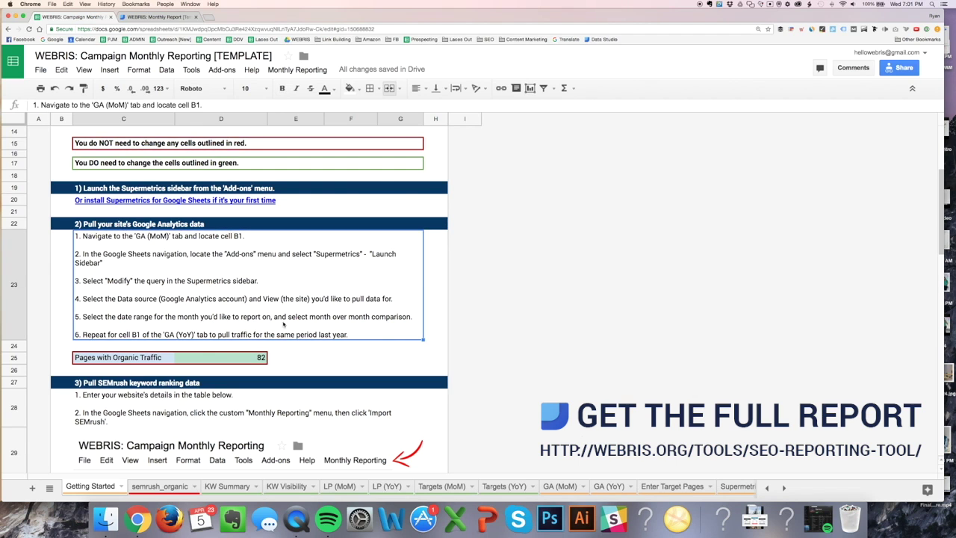
click(357, 164)
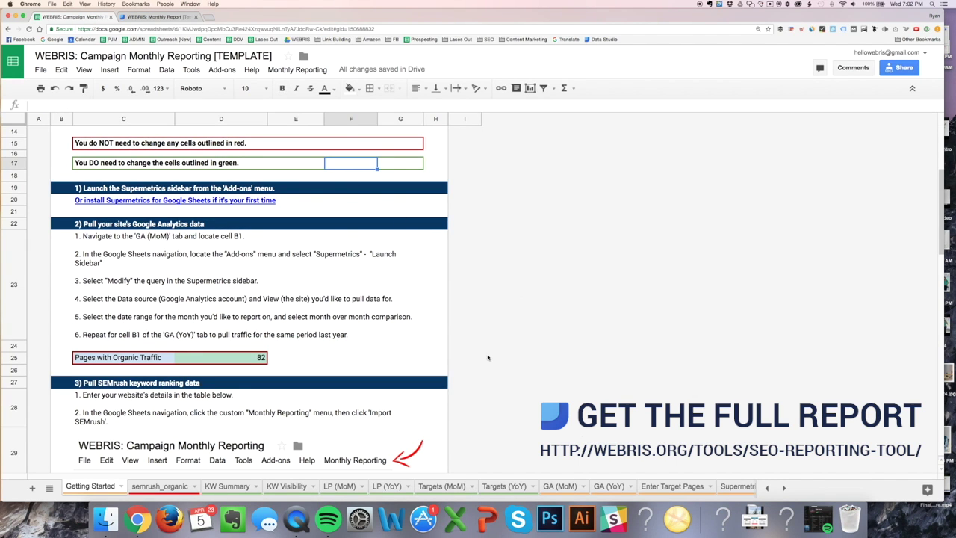
scroll(238, 393, down, 5)
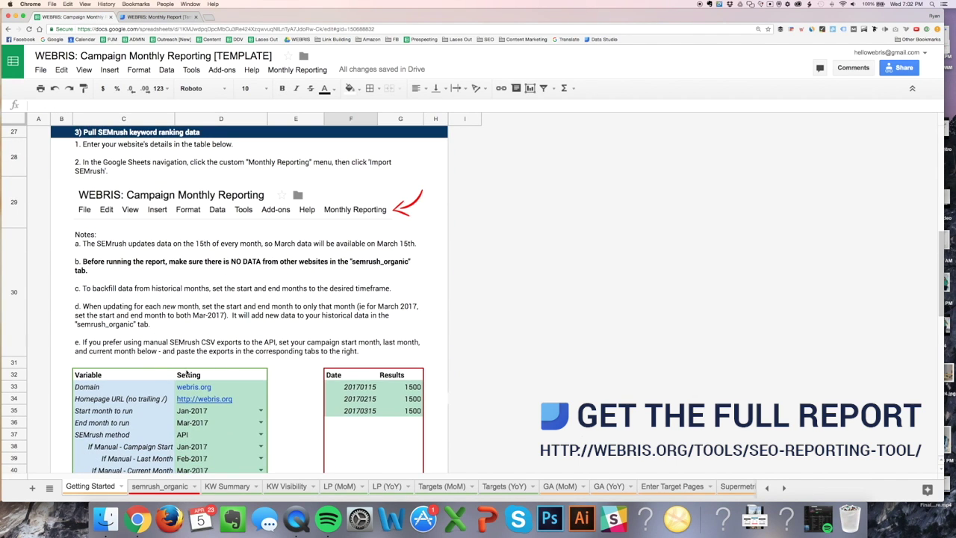
scroll(201, 408, up, 3)
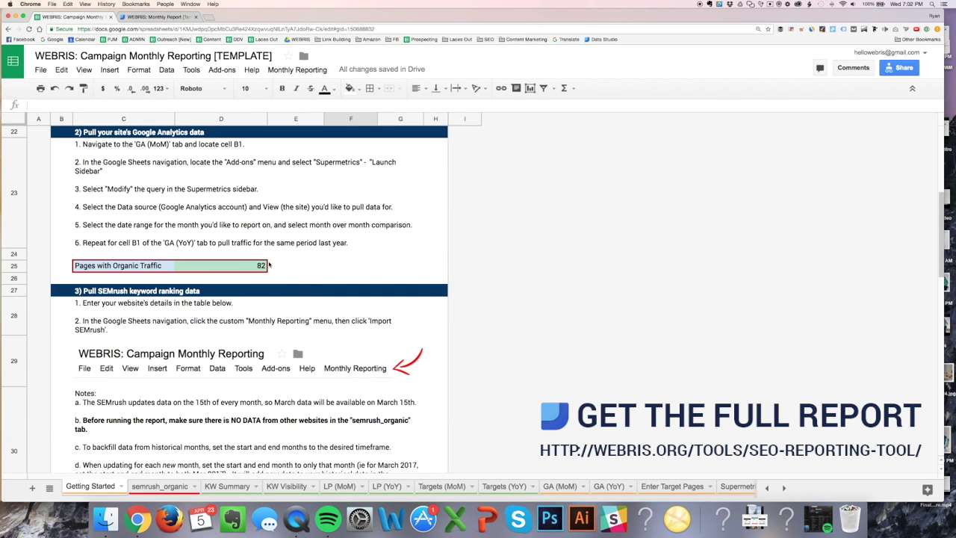
scroll(271, 254, up, 2)
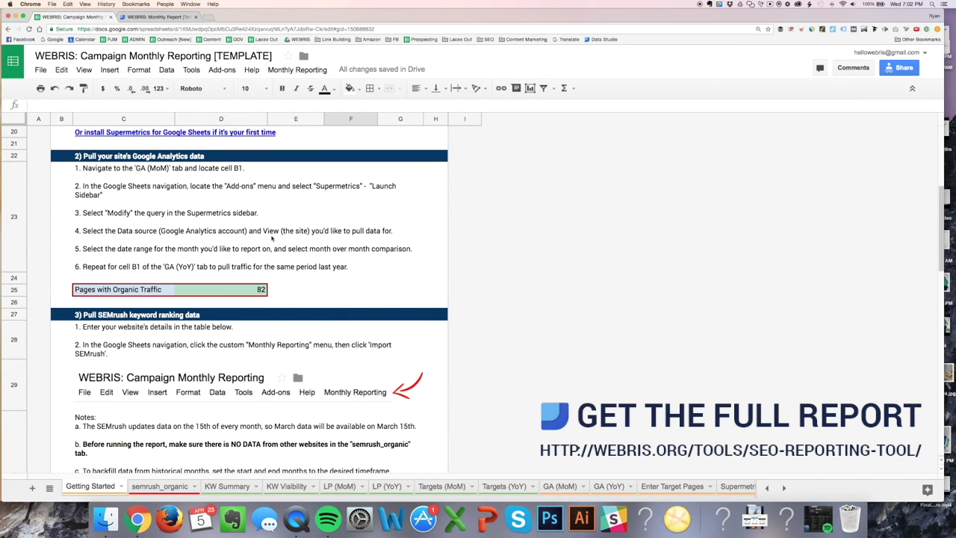
scroll(273, 239, up, 3)
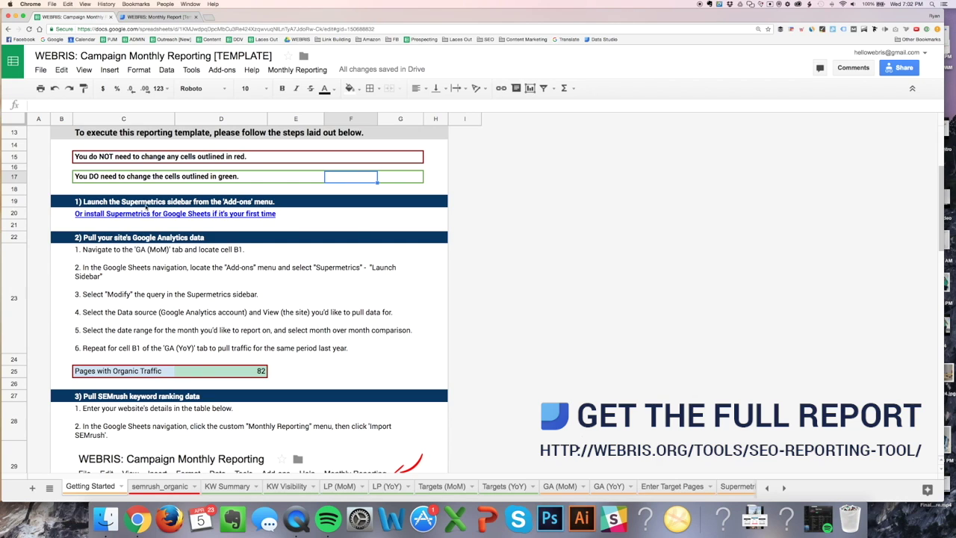
click(95, 205)
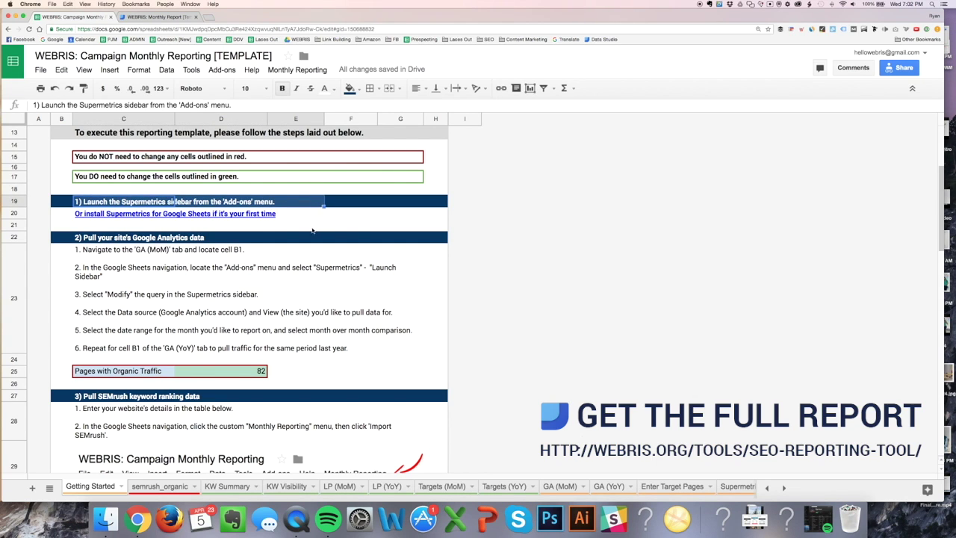
click(293, 225)
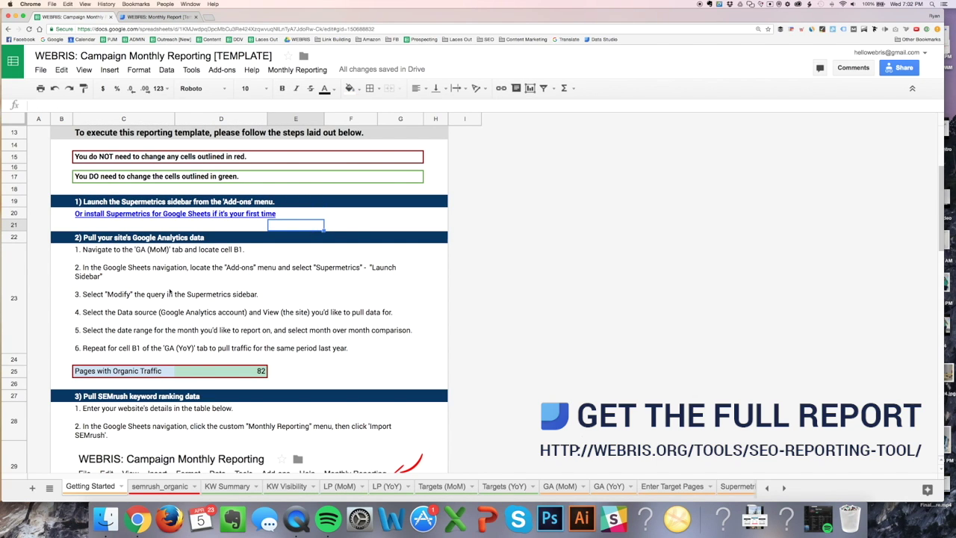
click(561, 486)
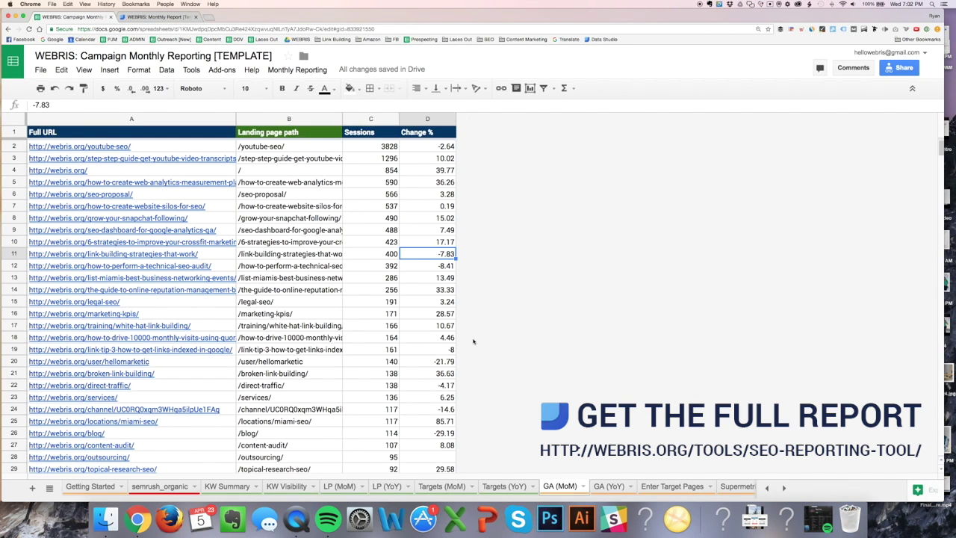
- Launch Supermetrics from Add-ons and open the GA (MoM) B1:D119 query for editing
click(276, 132)
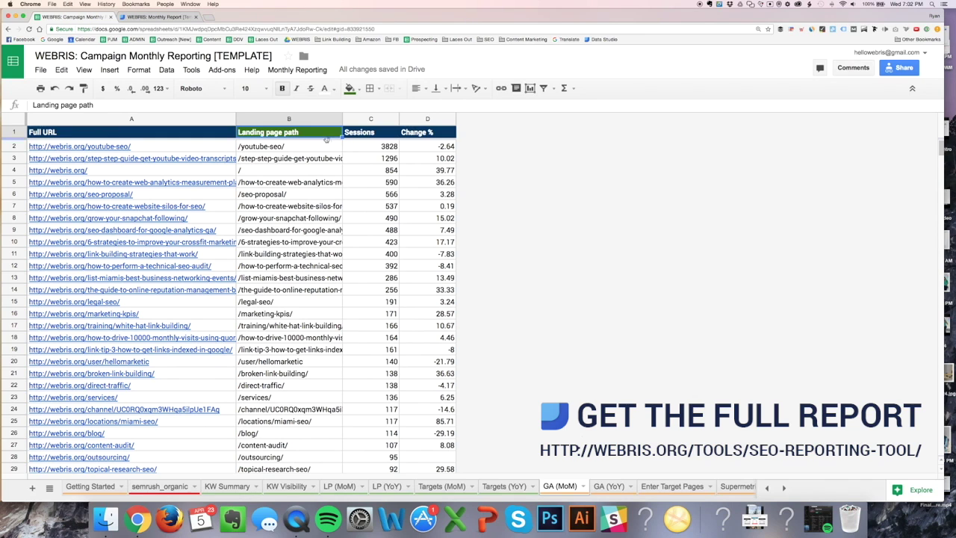
click(222, 70)
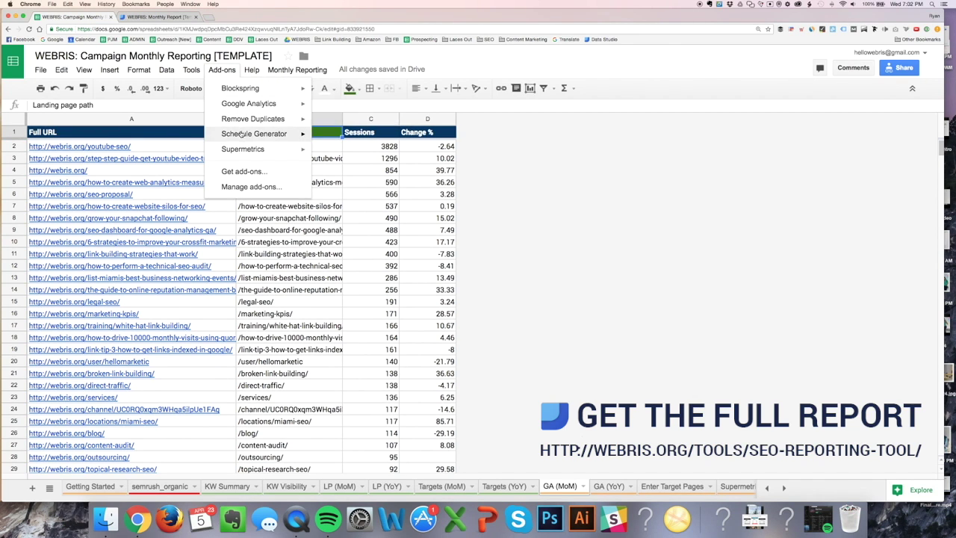
mouse_move(235, 149)
click(445, 153)
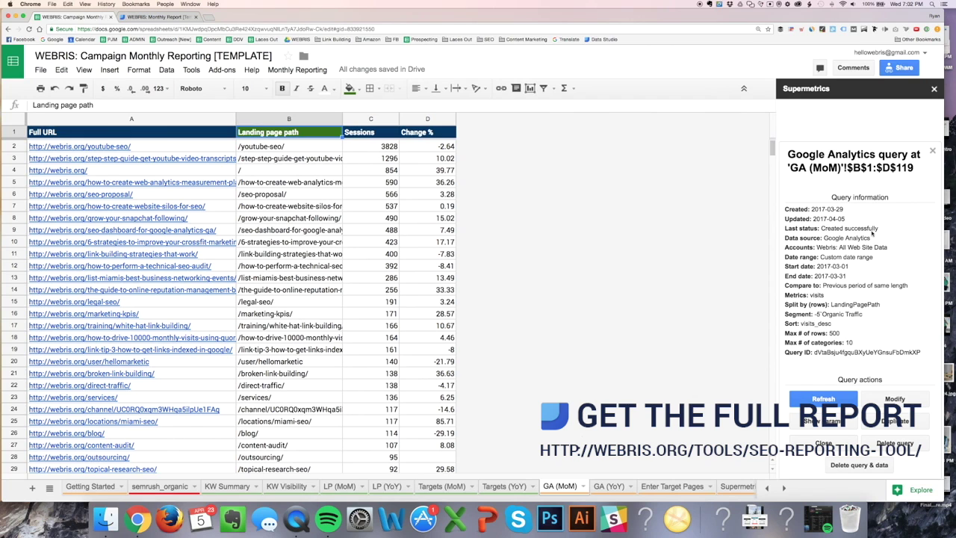
click(895, 399)
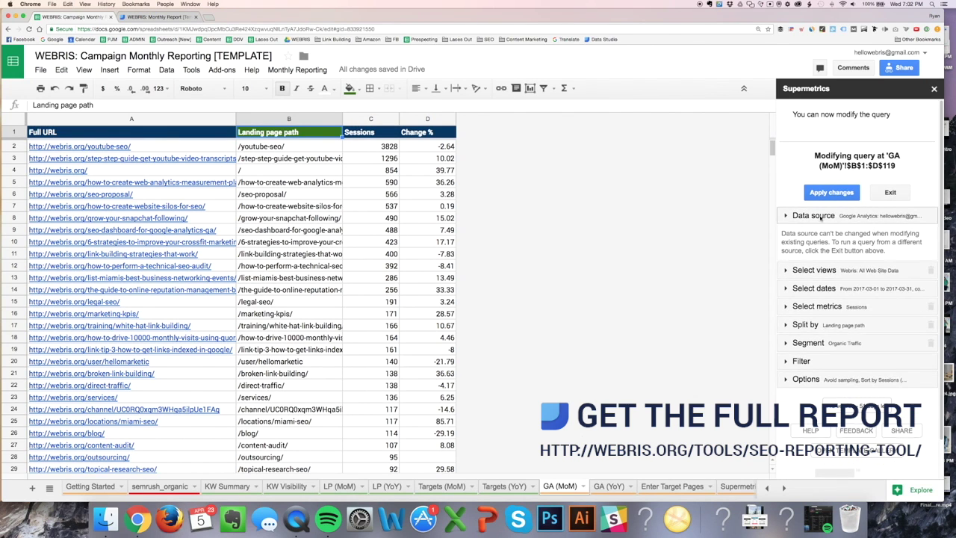
- Check the query's Analytics view and keep the comparison as 'Previous period of same length'
click(822, 216)
click(846, 235)
click(838, 259)
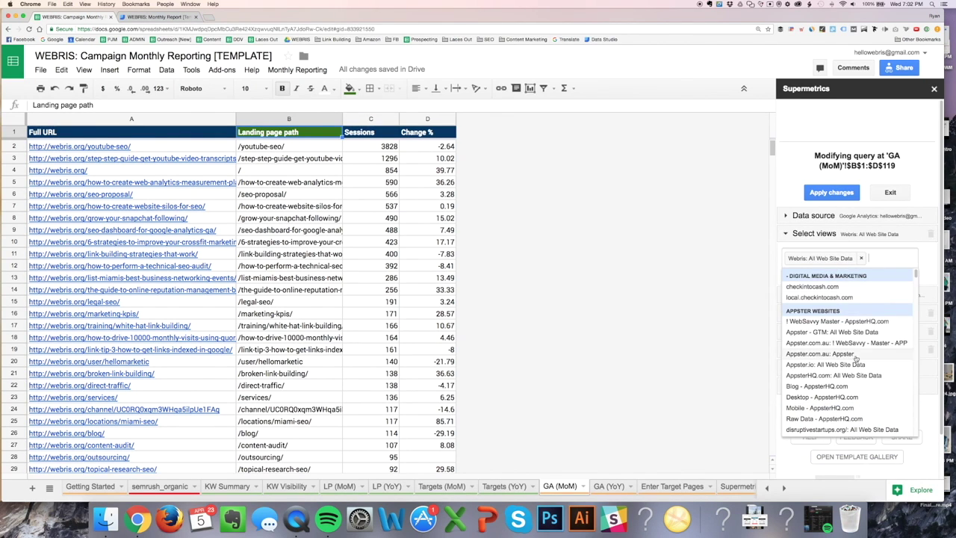
click(933, 255)
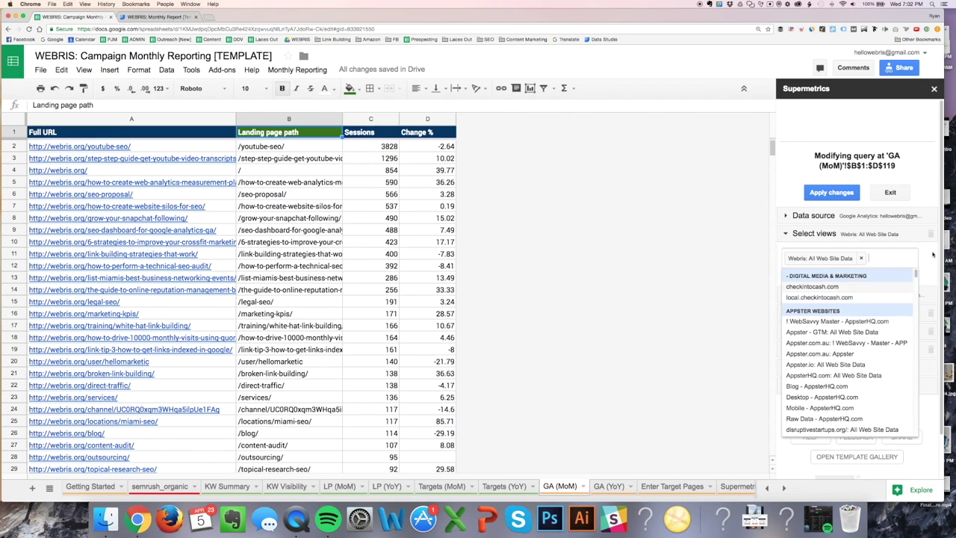
click(894, 294)
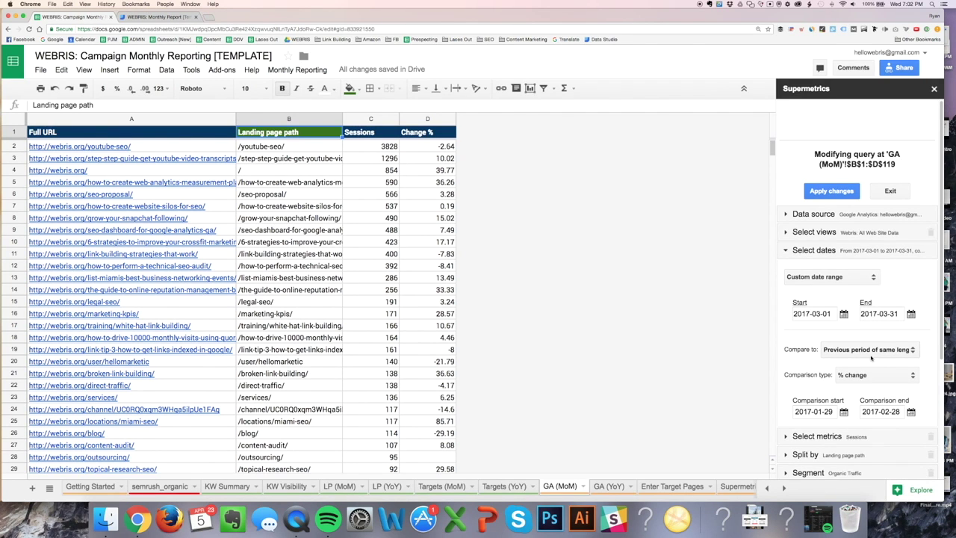
click(880, 350)
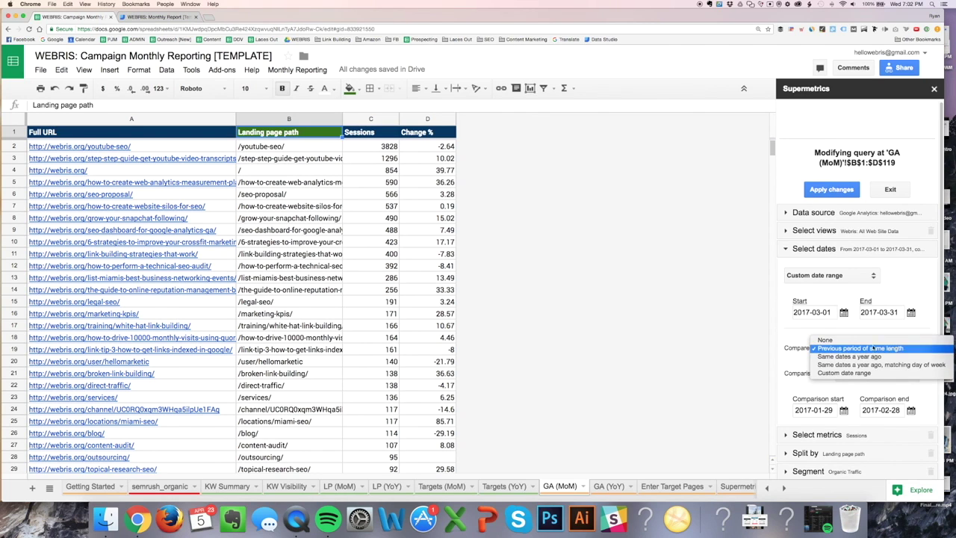
click(801, 346)
- Review metrics, segment and options, apply the changes to rerun the query, and close Supermetrics
scroll(872, 377, down, 2)
click(883, 386)
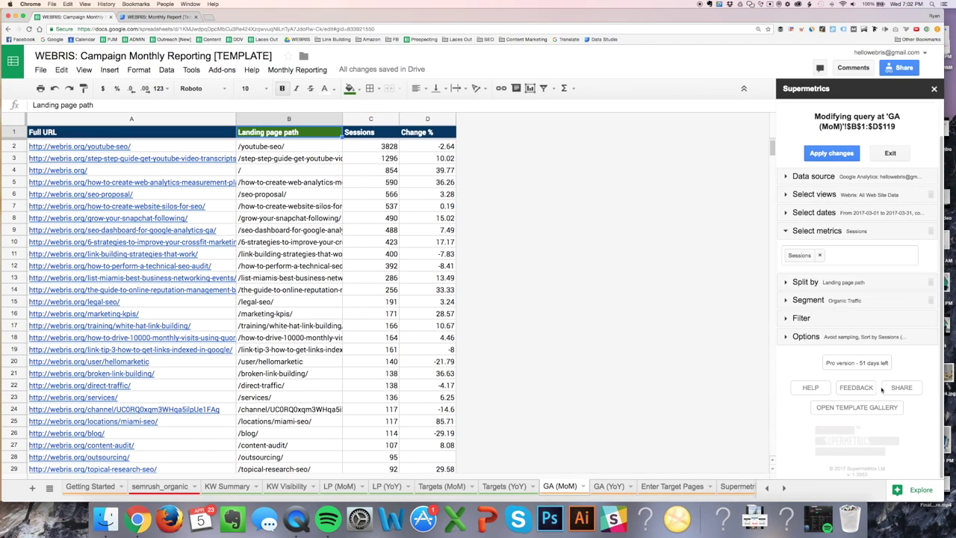
click(827, 337)
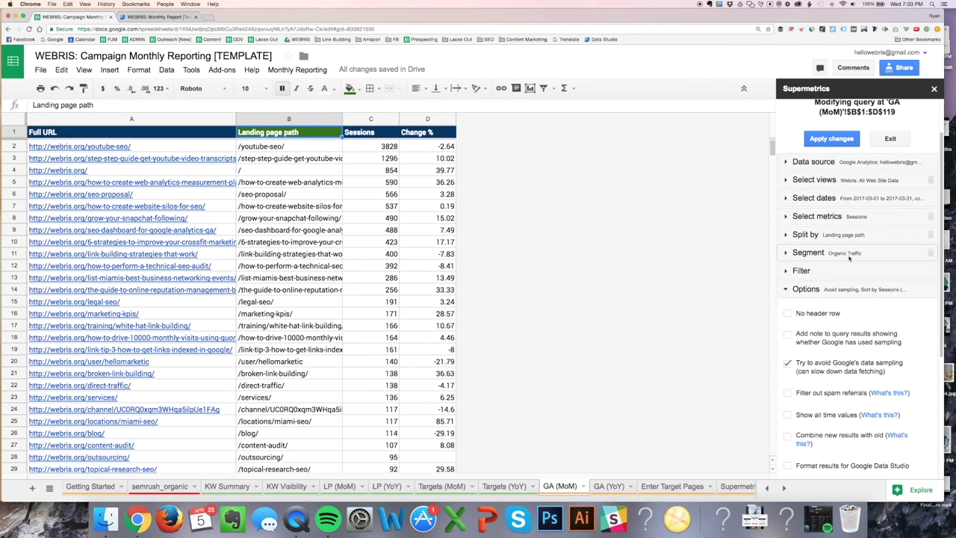
click(847, 255)
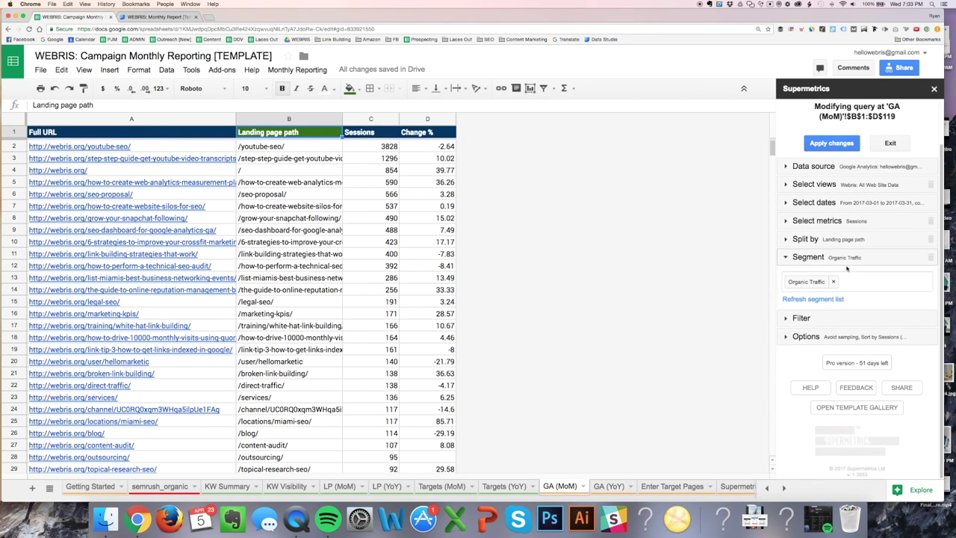
click(840, 336)
scroll(899, 354, down, 3)
scroll(859, 299, up, 5)
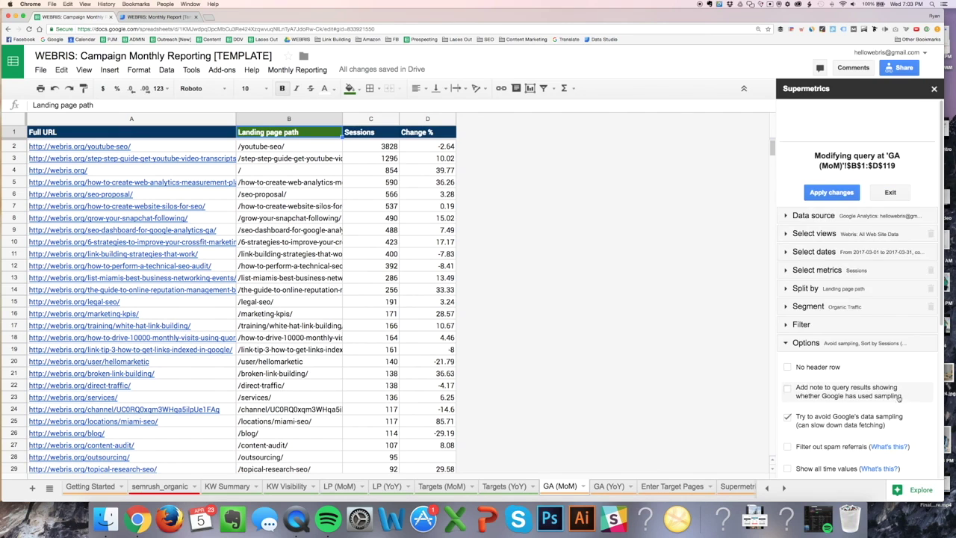
click(835, 191)
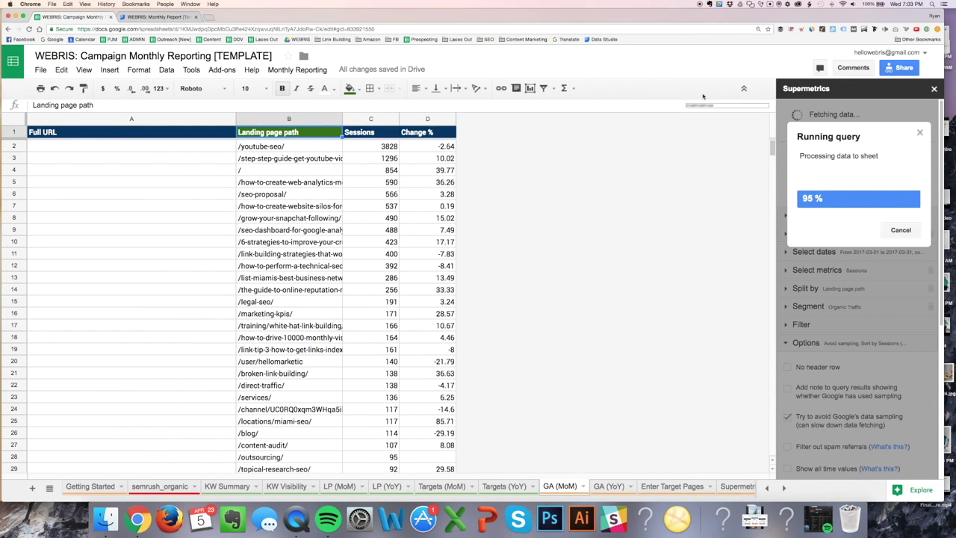
click(933, 89)
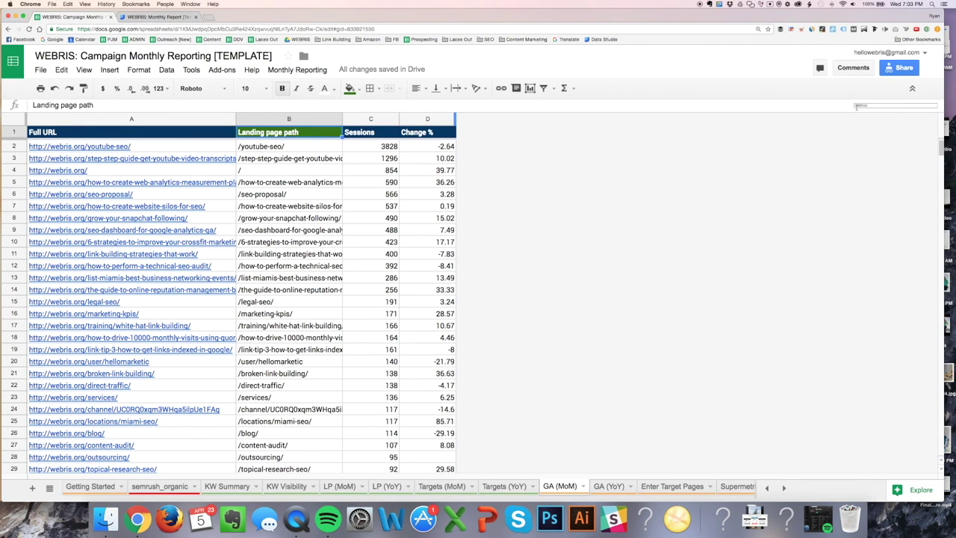
- Inspect the Full URL arrayformula in A2 and the landing page path in B2
click(210, 144)
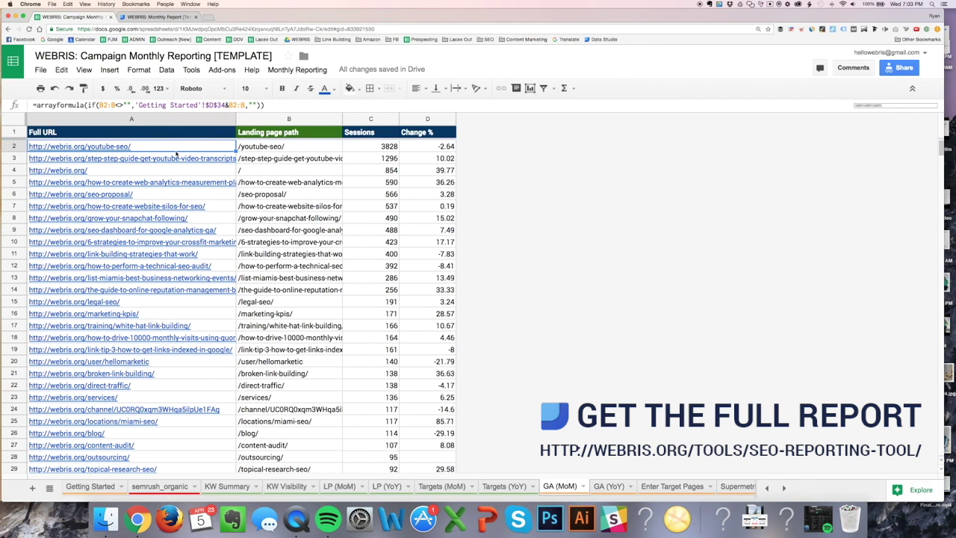
click(254, 147)
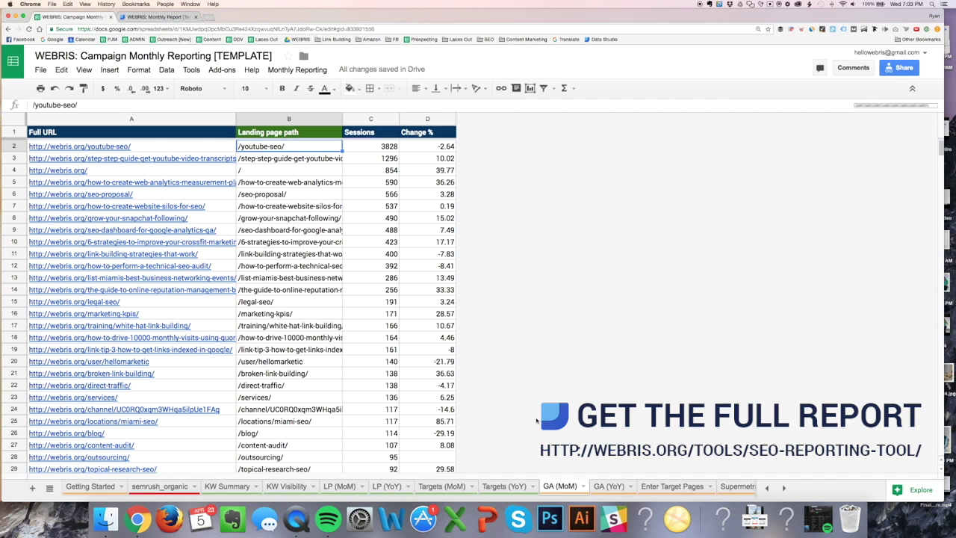
- Open the GA (YoY) sheet and launch the Supermetrics sidebar from Add-ons
click(604, 487)
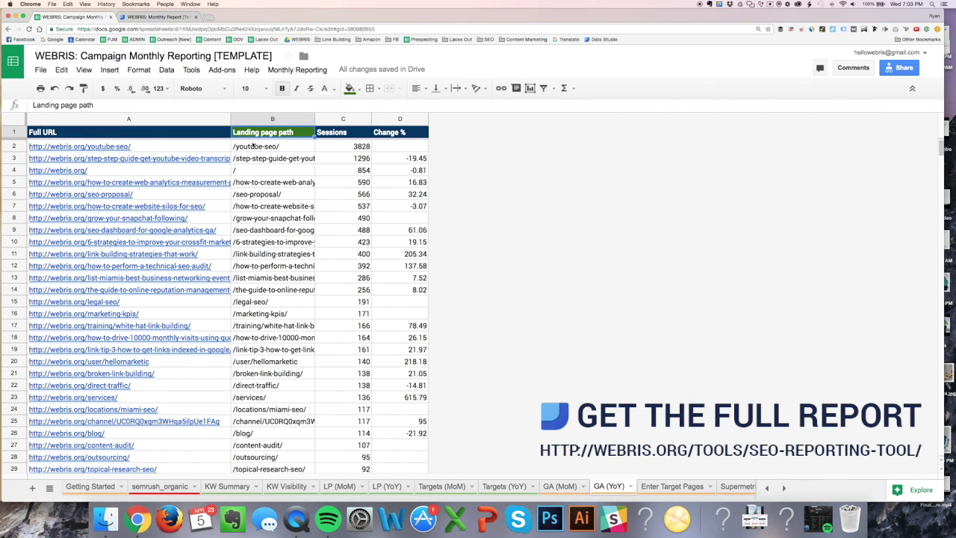
click(222, 69)
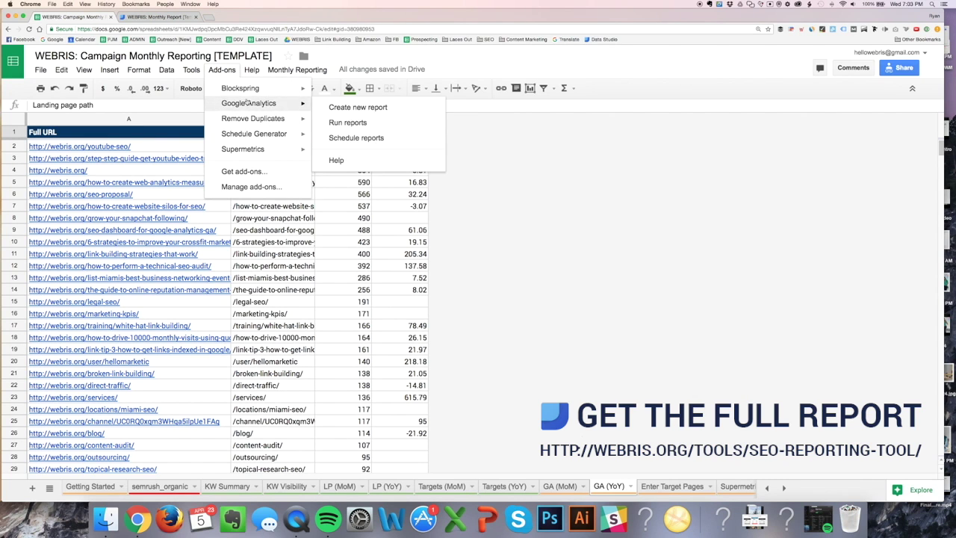
mouse_move(254, 150)
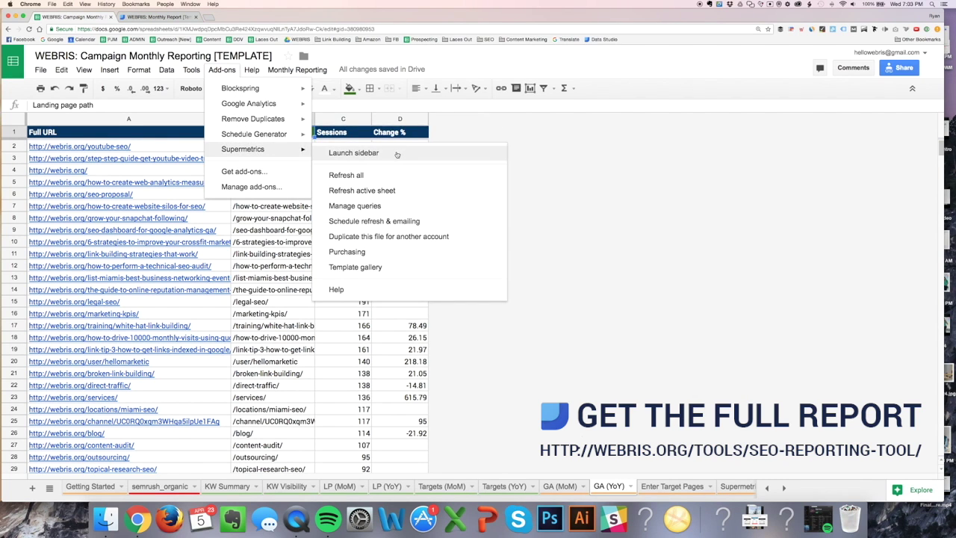
click(400, 154)
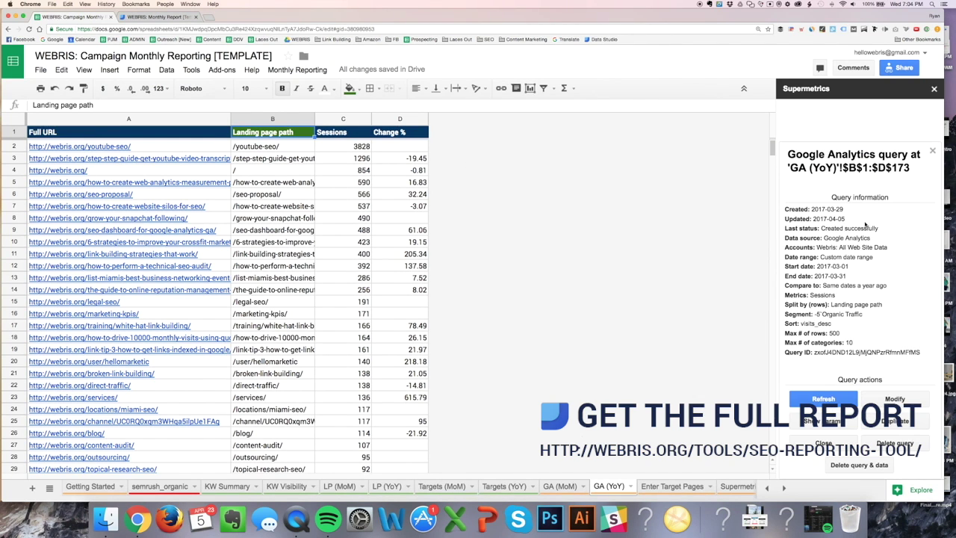
- Rerun the GA (YoY) query for 2017-03-01 to 2017-03-31 against the same dates a year ago
click(894, 404)
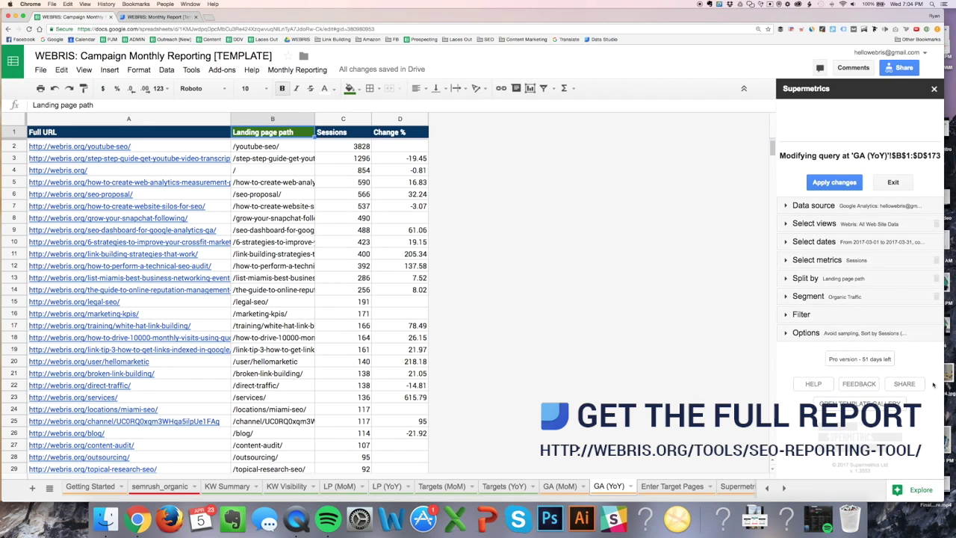
click(865, 247)
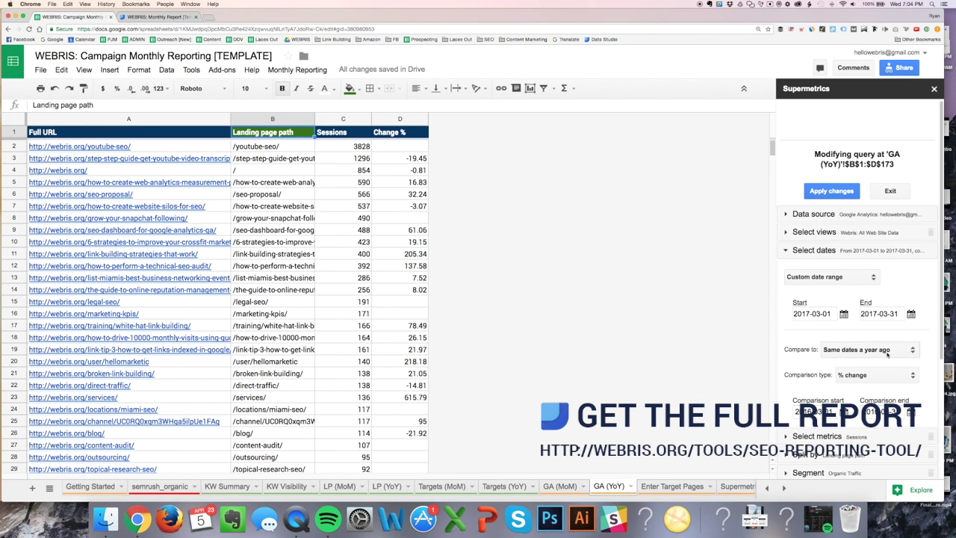
click(832, 191)
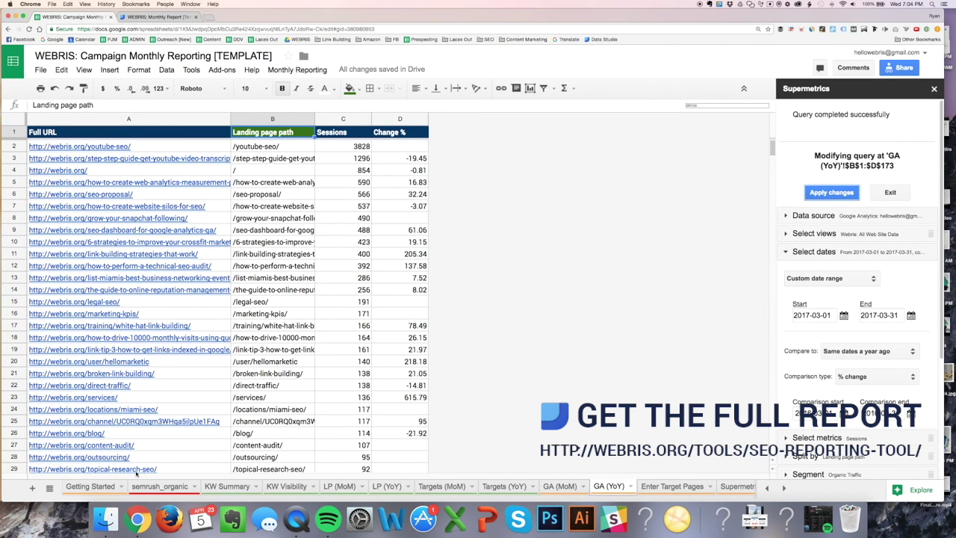
click(90, 486)
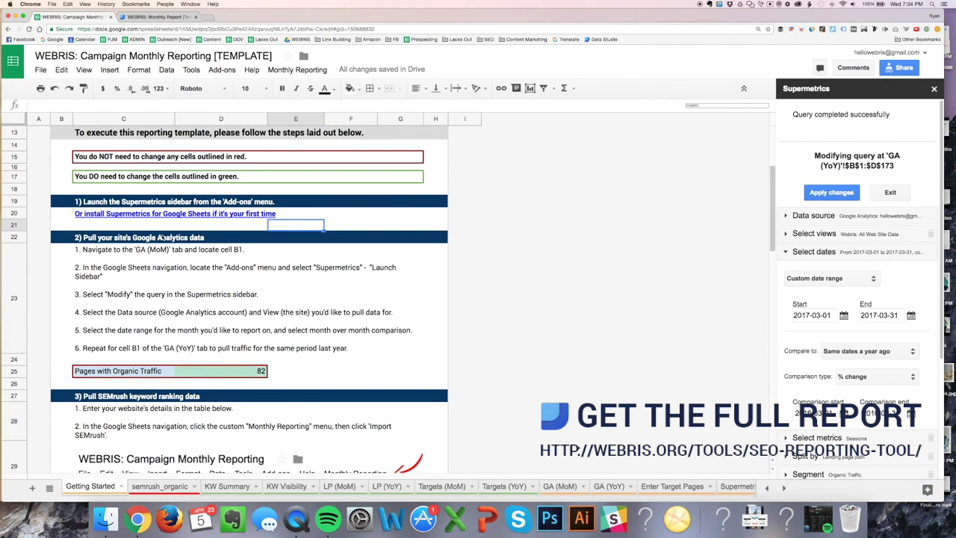
- Confirm the D25 COUNTIF formula reports 82 pages with organic traffic
scroll(155, 367, down, 1)
click(235, 360)
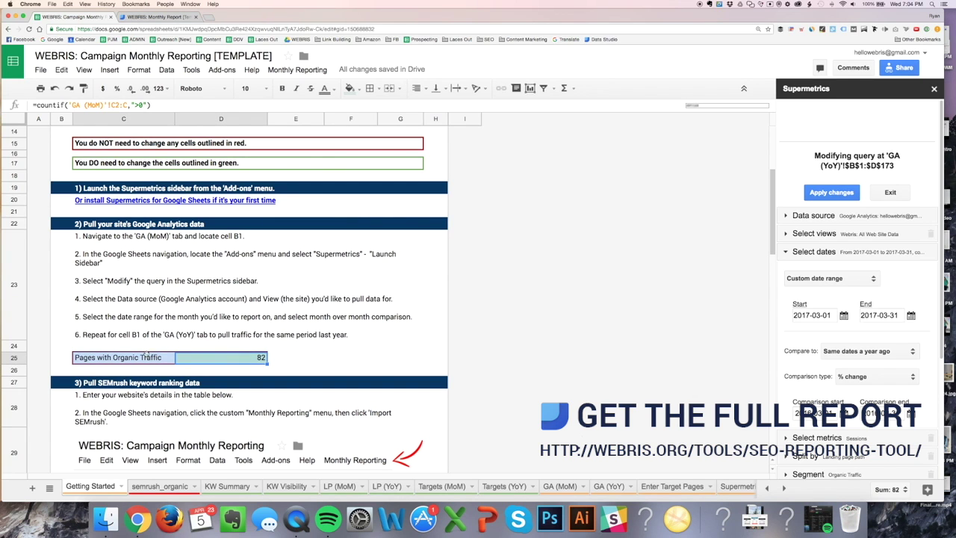
scroll(299, 356, down, 1)
click(299, 348)
scroll(298, 348, down, 5)
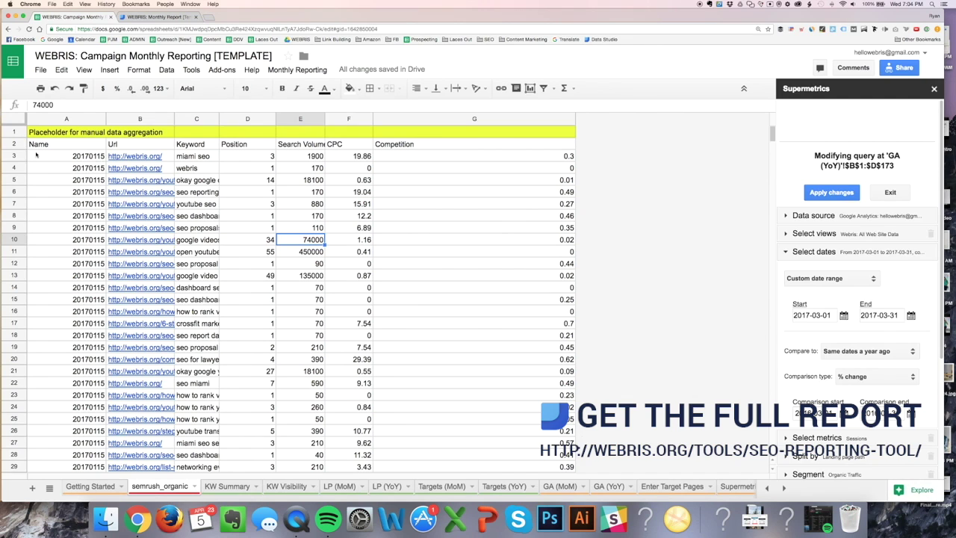
- Delete rows 2–29 of old keyword data on semrush_organic, keeping the placeholder row
click(14, 143)
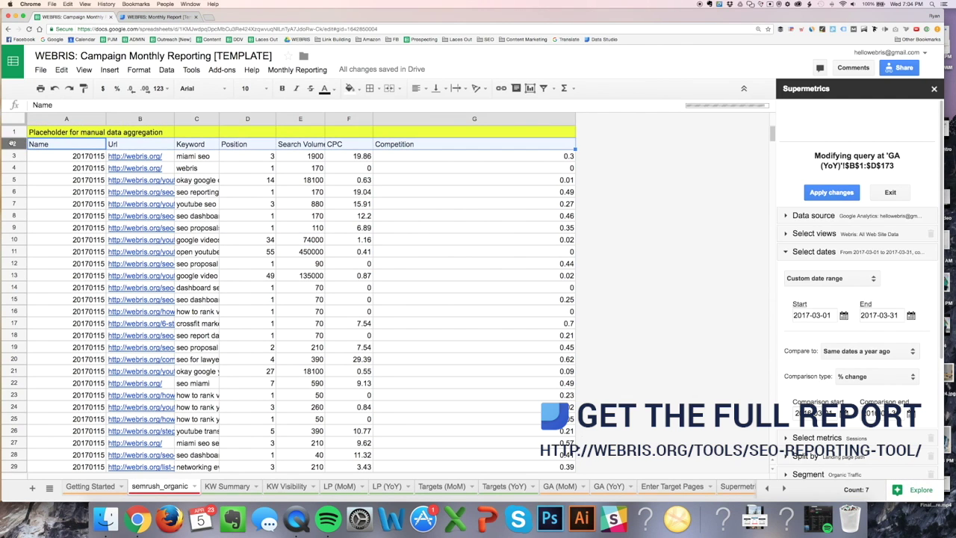
click(934, 88)
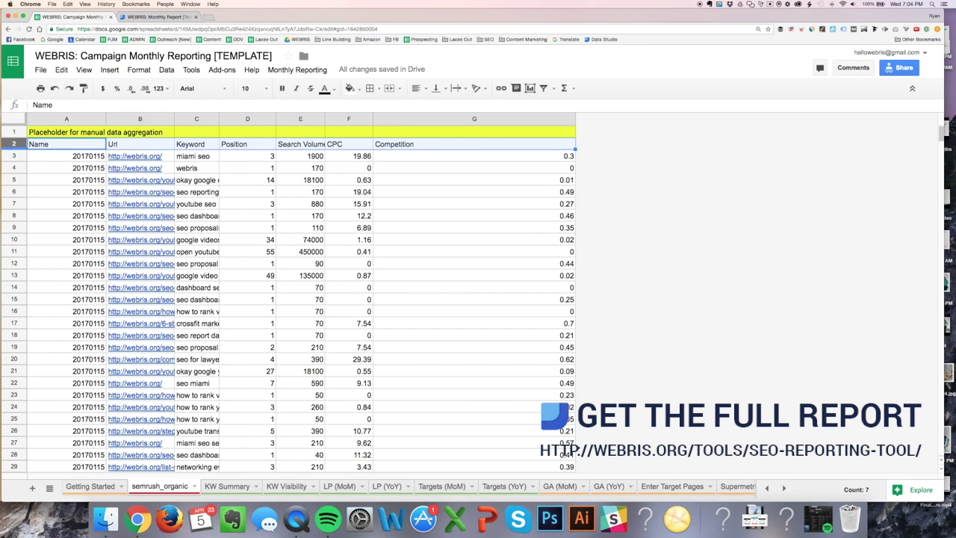
key(ctrl+shift+Down)
key(Delete)
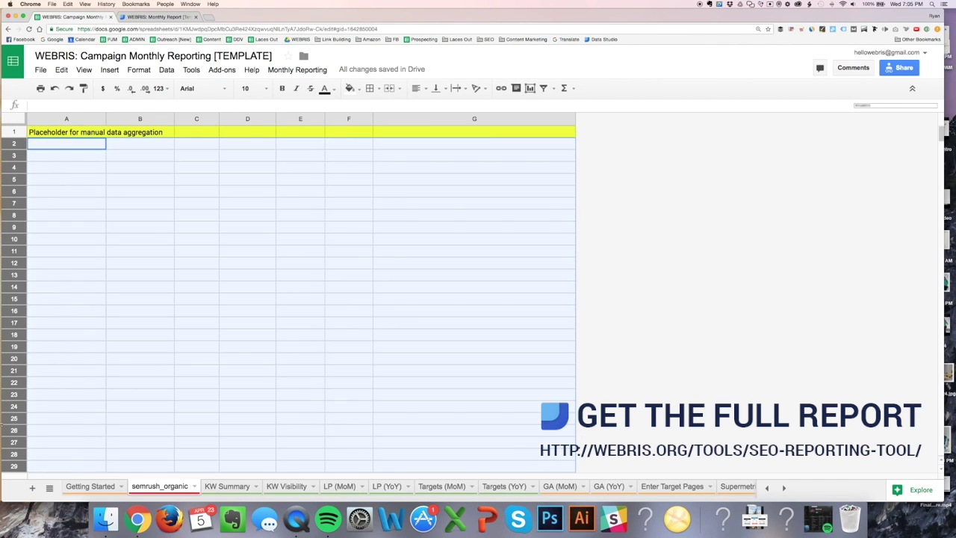
click(161, 277)
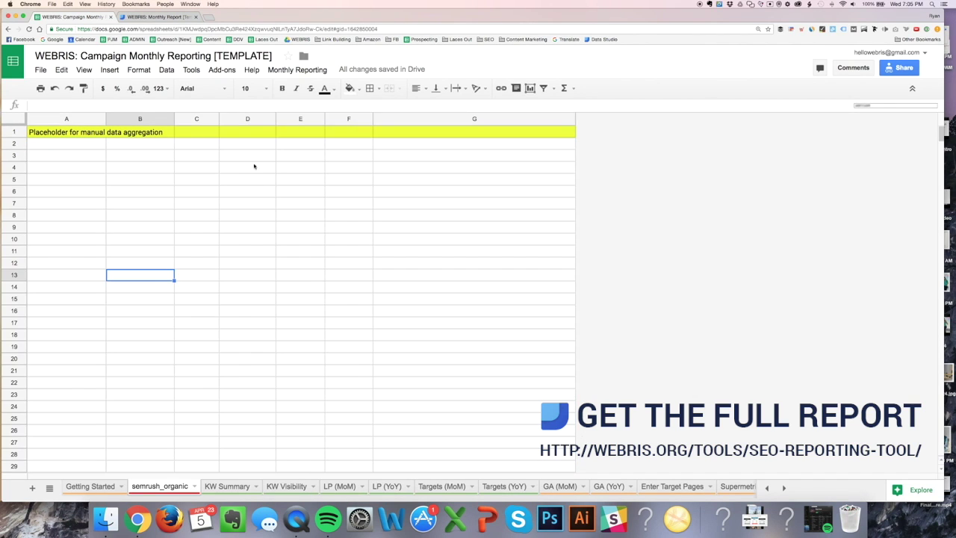
click(90, 487)
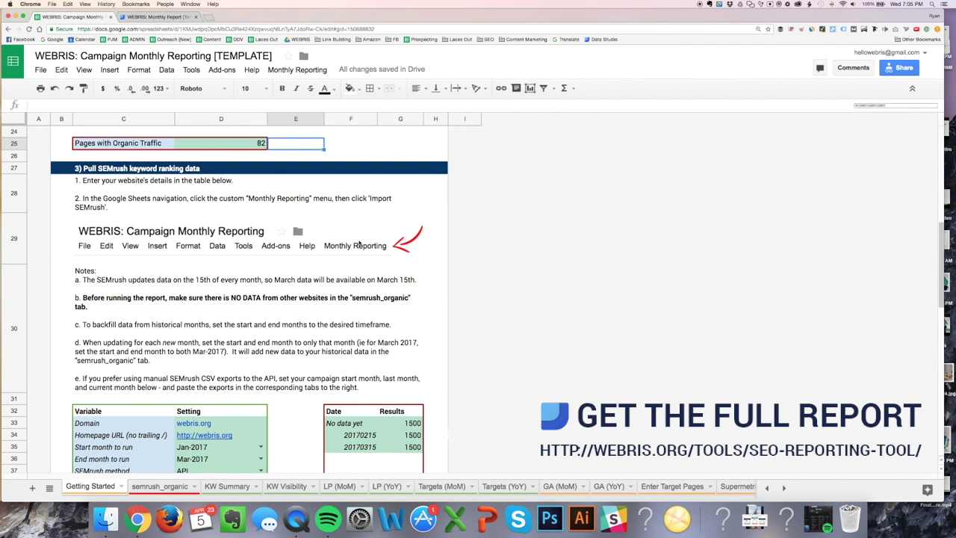
- Check the SEMrush API key cell and confirm the method stays set to API
scroll(348, 249, down, 4)
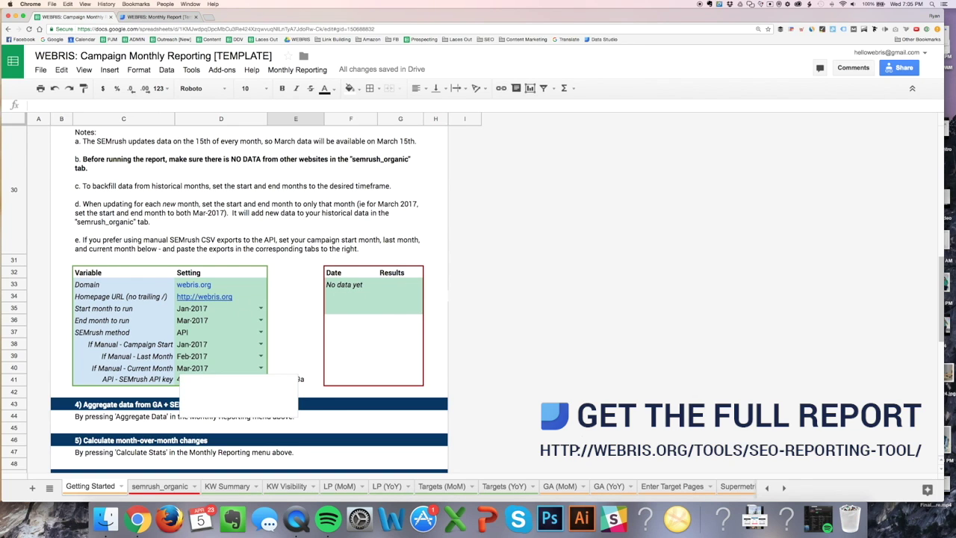
click(228, 376)
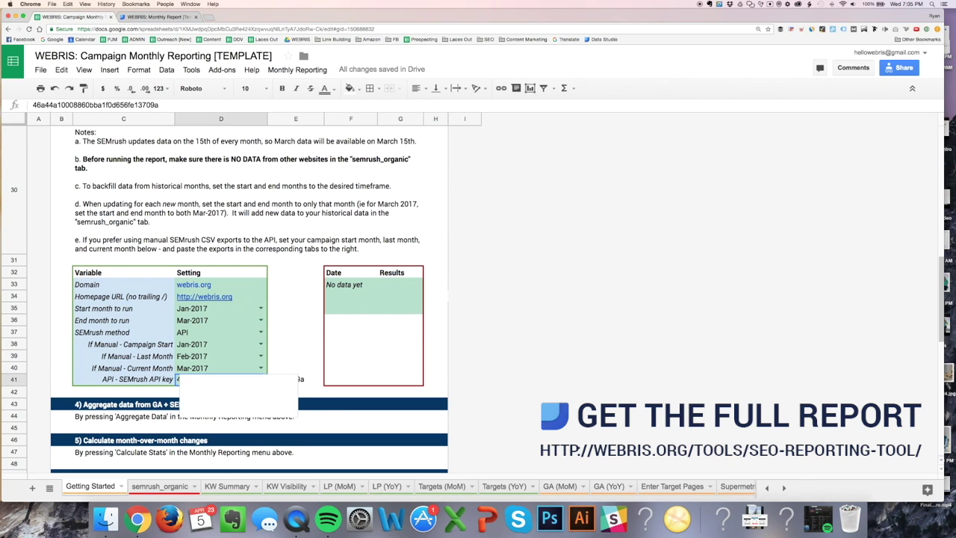
click(309, 321)
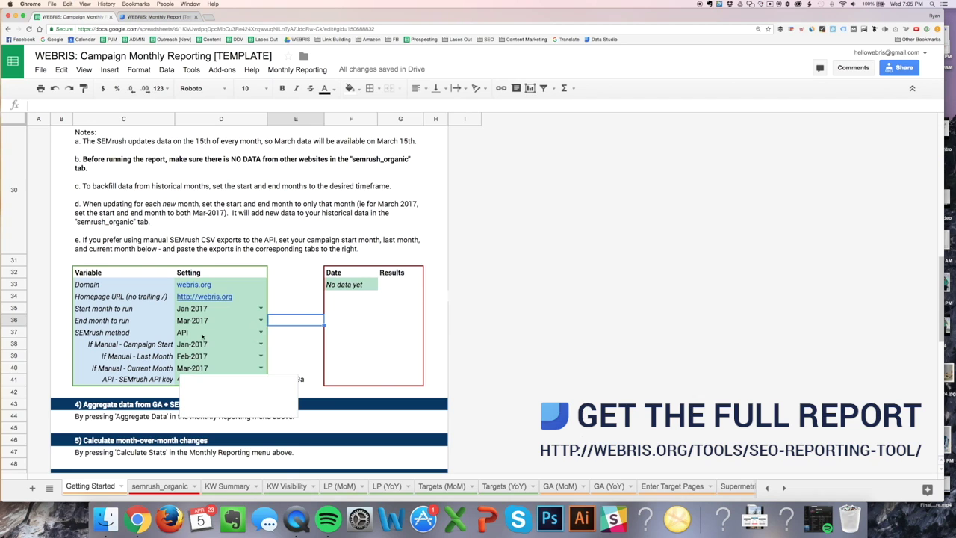
click(261, 332)
click(260, 332)
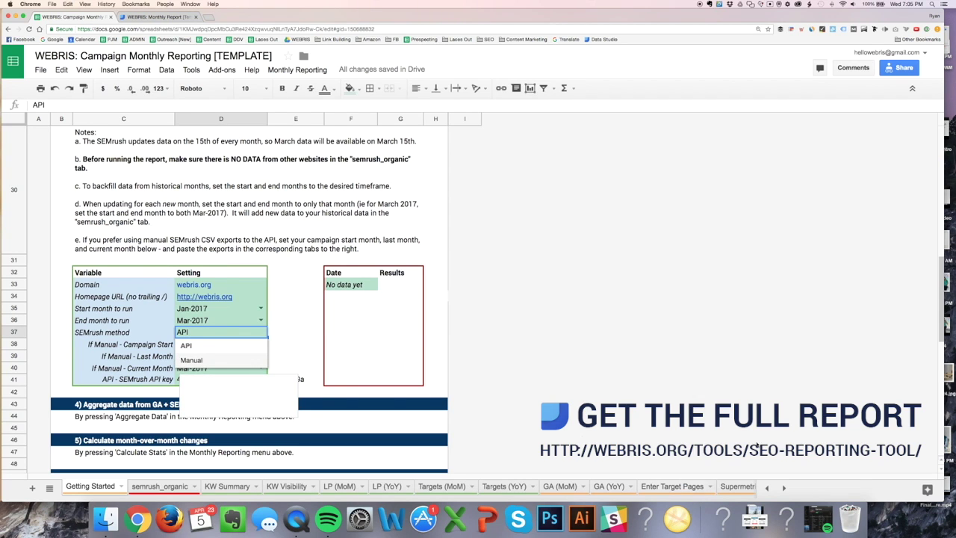
click(288, 326)
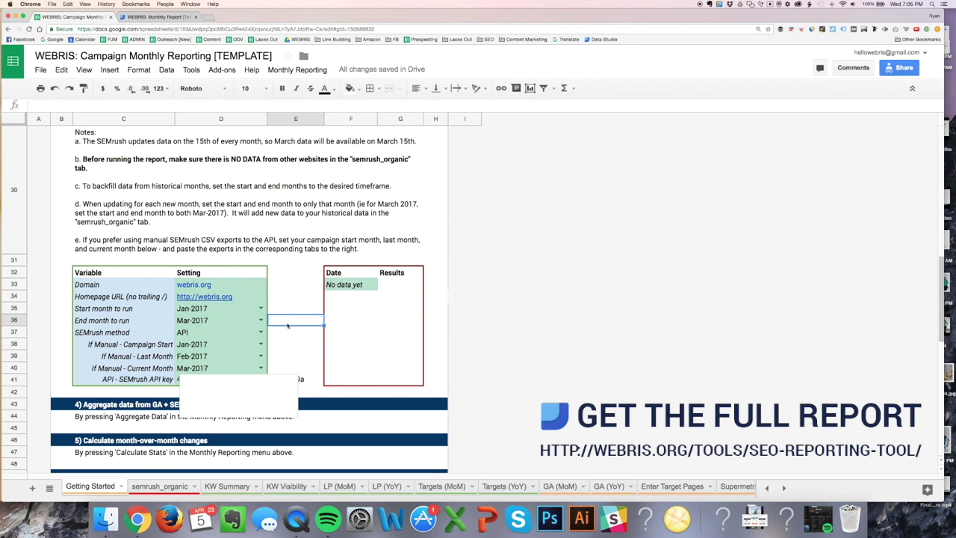
- Verify domain webris.org, the homepage URL, and the Jan-2017 to Mar-2017 month range
click(224, 287)
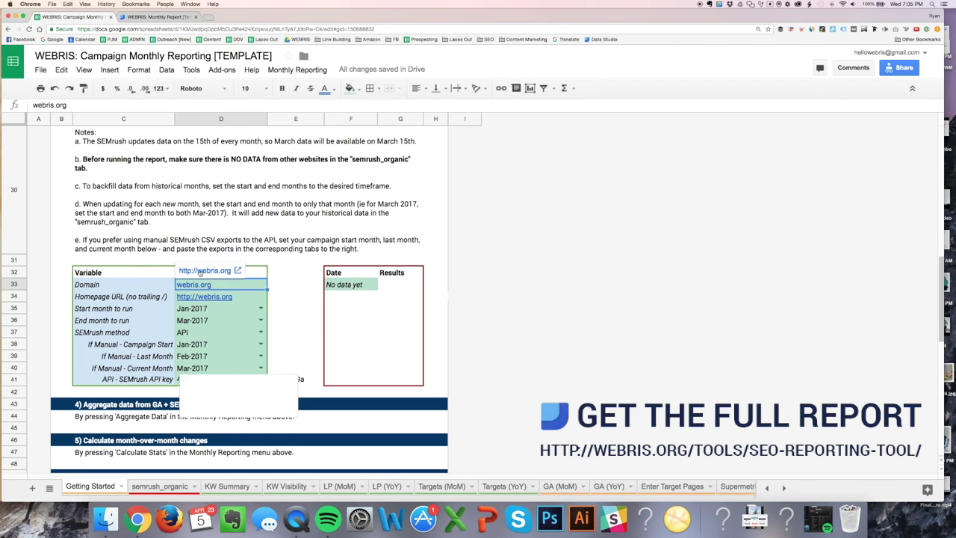
click(122, 299)
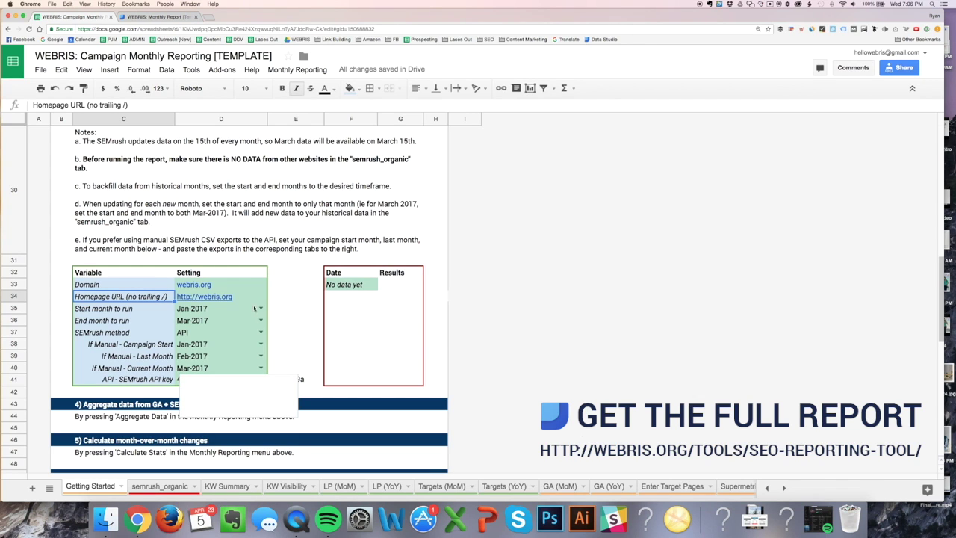
click(191, 309)
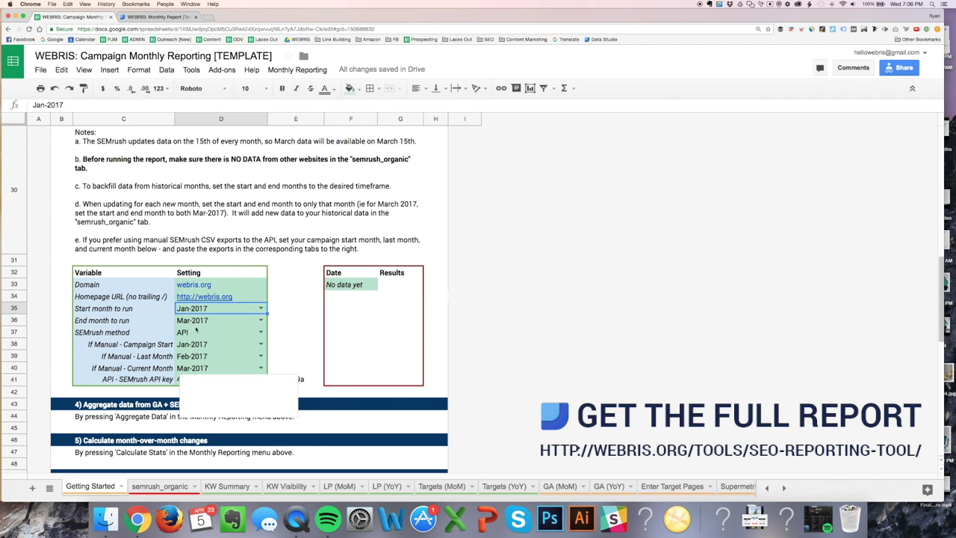
click(200, 321)
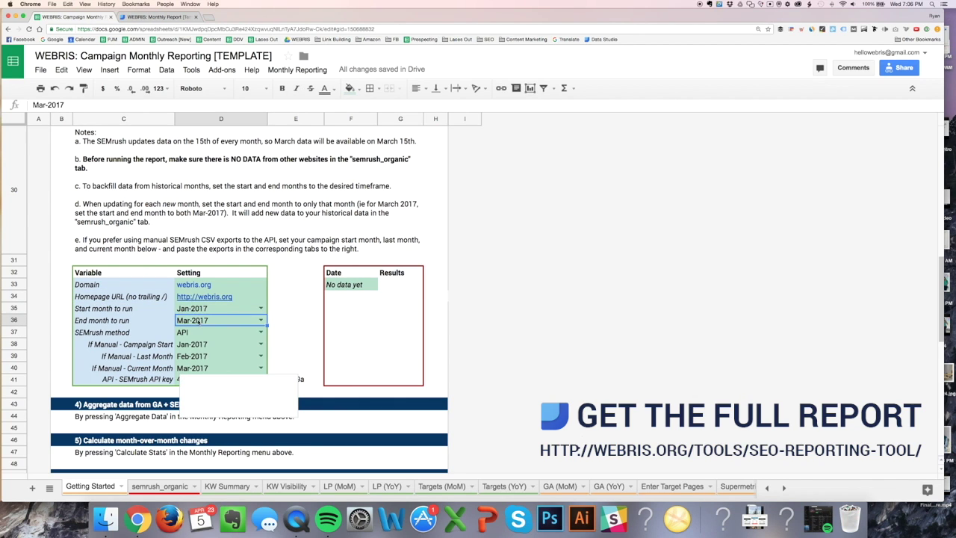
click(260, 333)
click(287, 322)
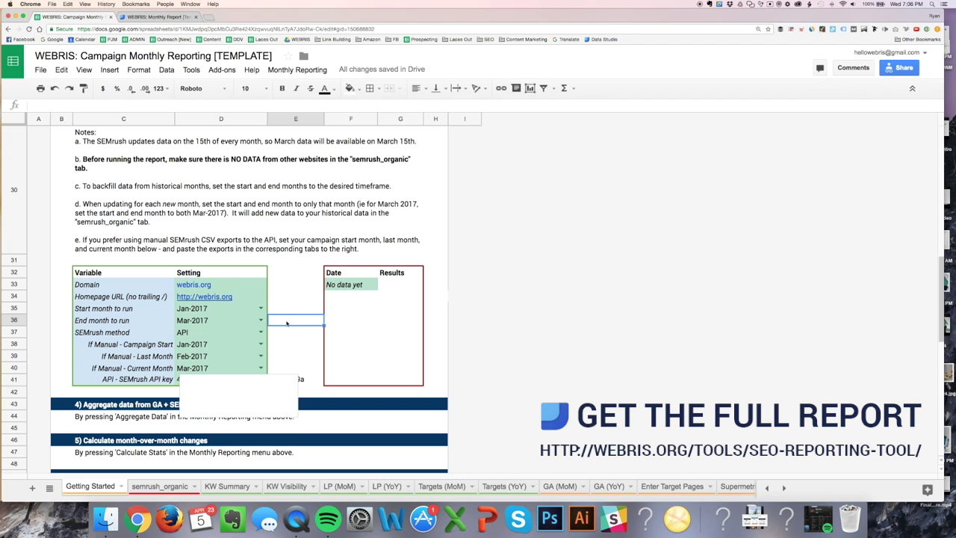
scroll(309, 346, up, 2)
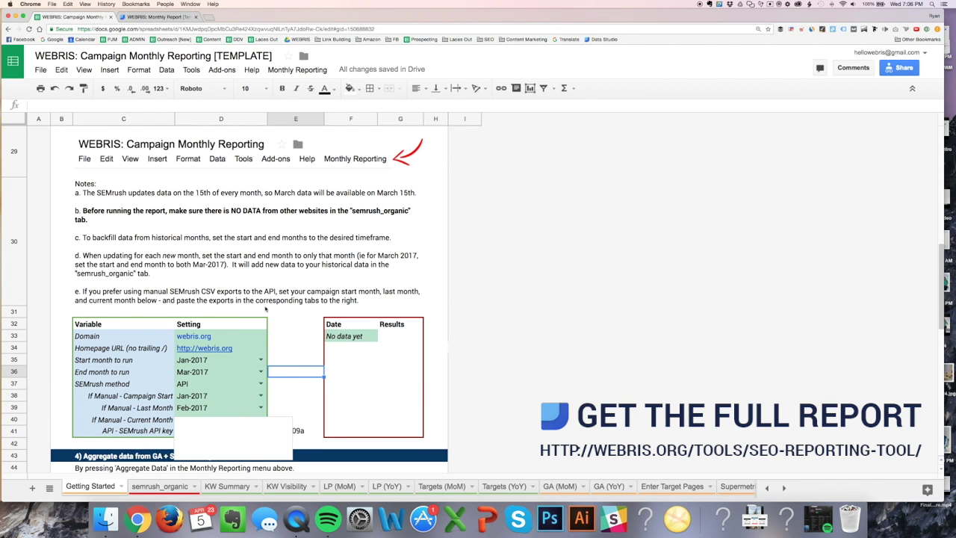
- Run Monthly Reporting > 1) Import SEMrush, leaving the API method and start month unchanged
click(303, 70)
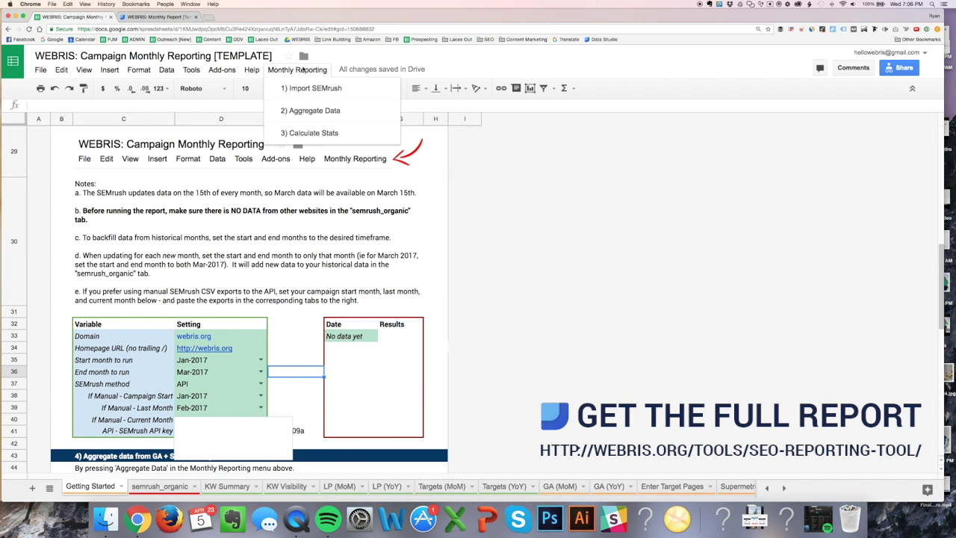
click(322, 89)
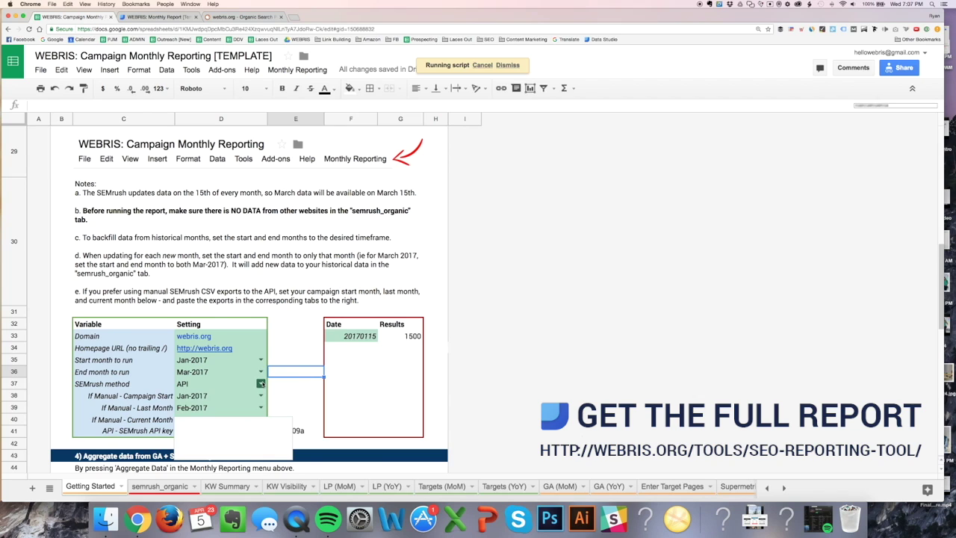
click(261, 383)
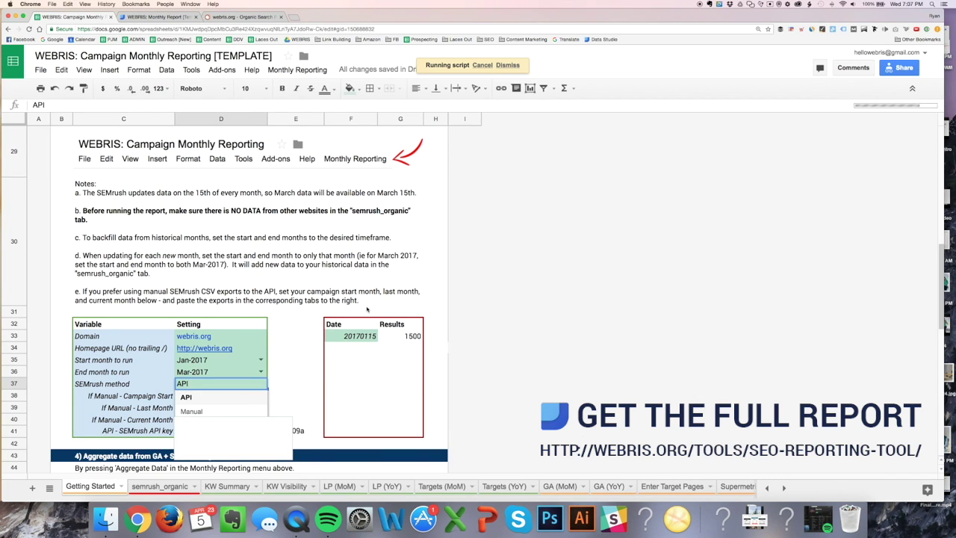
click(292, 339)
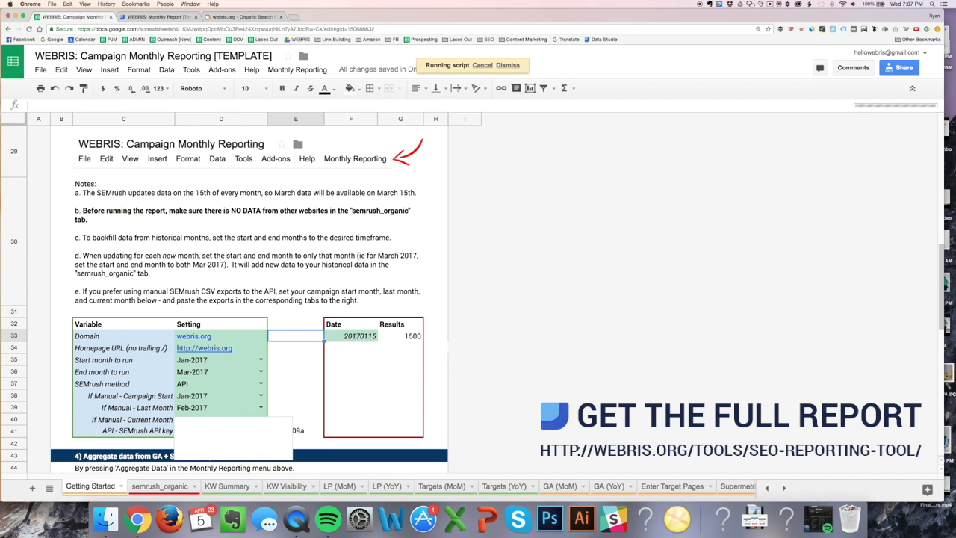
click(261, 395)
click(296, 383)
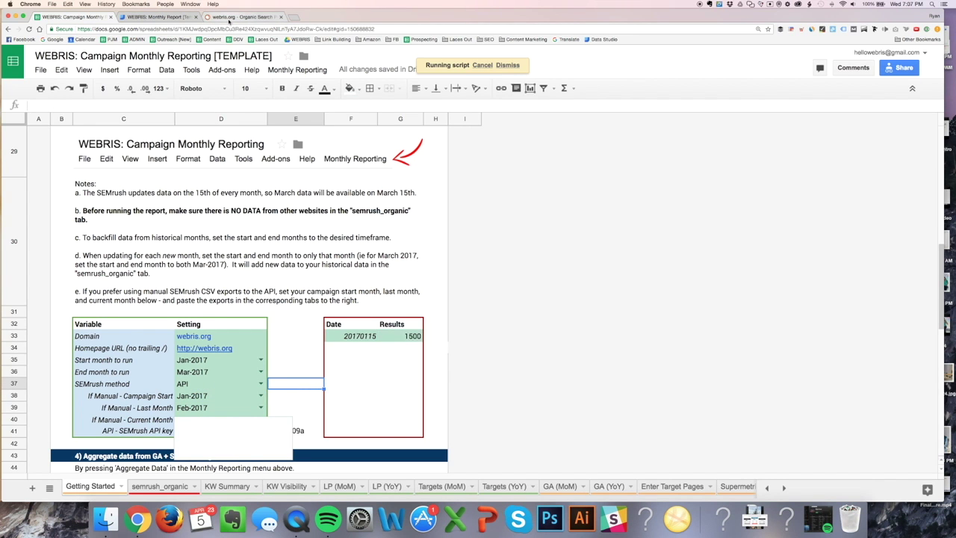
click(237, 16)
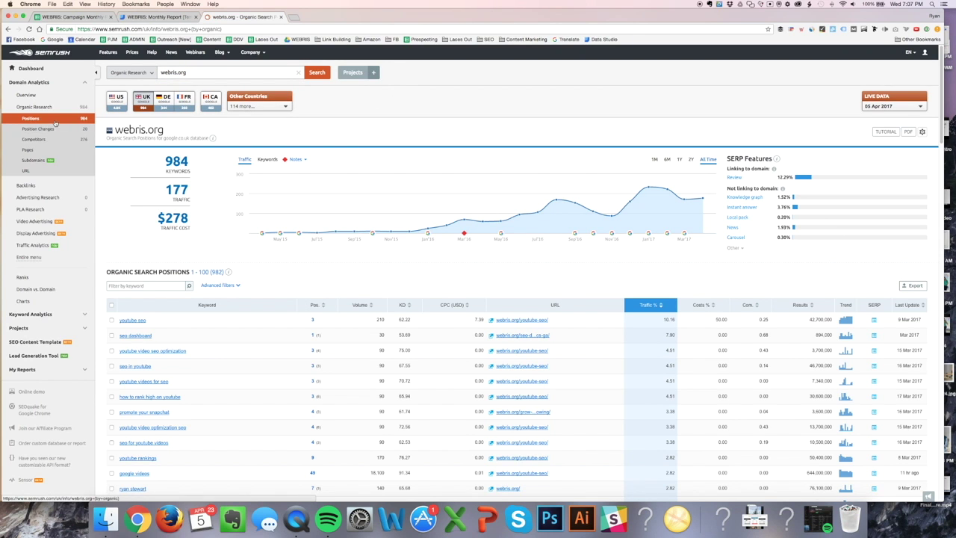
- Export webris.org's January 2017 US organic positions from SEMrush as a CSV file
click(117, 101)
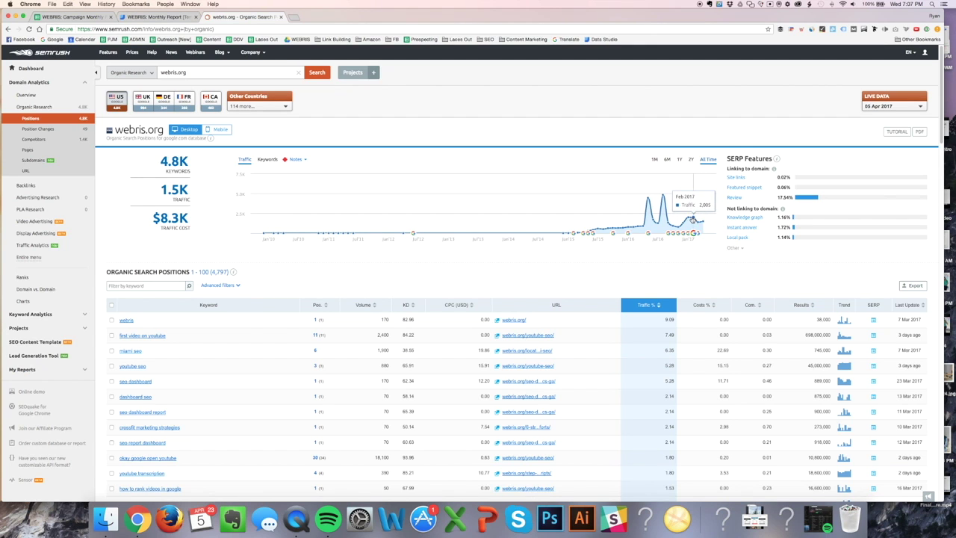
click(692, 219)
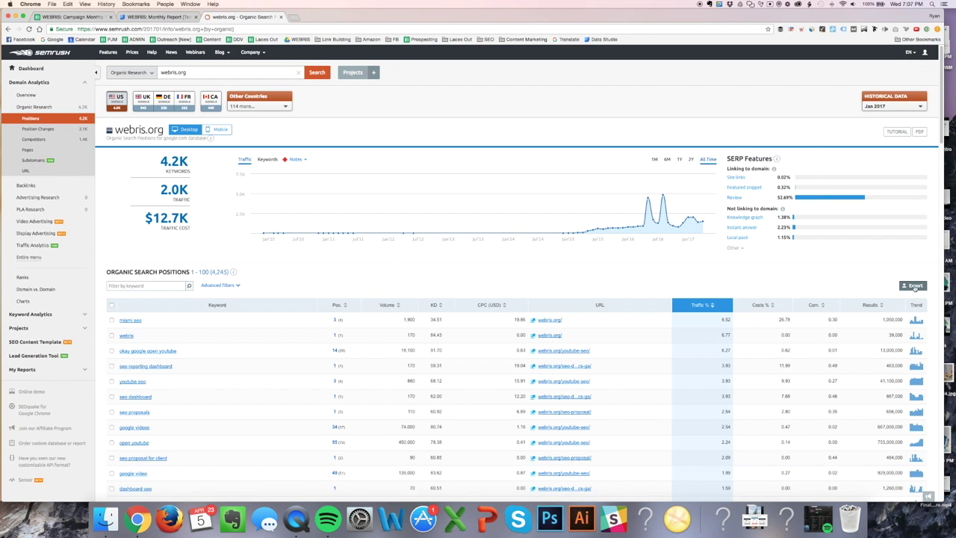
click(915, 287)
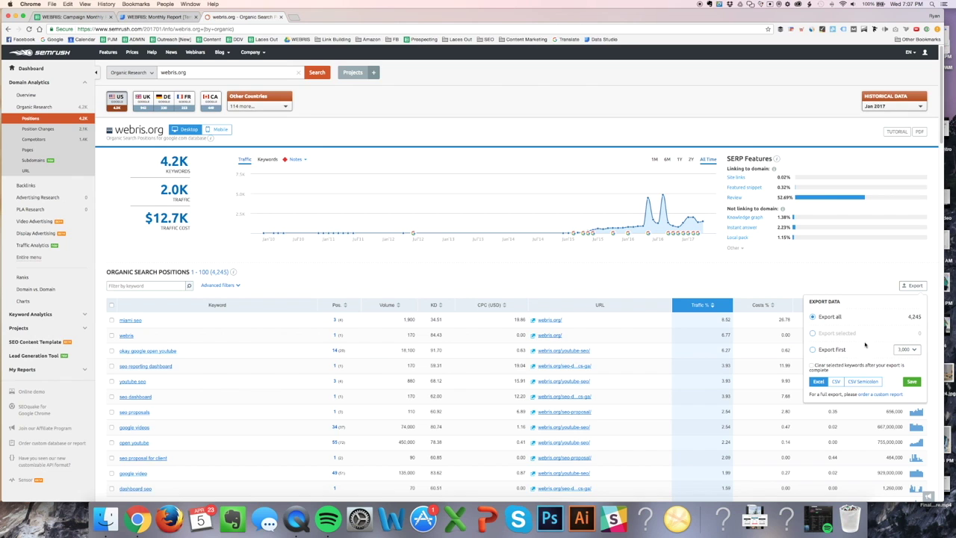
click(836, 381)
click(912, 382)
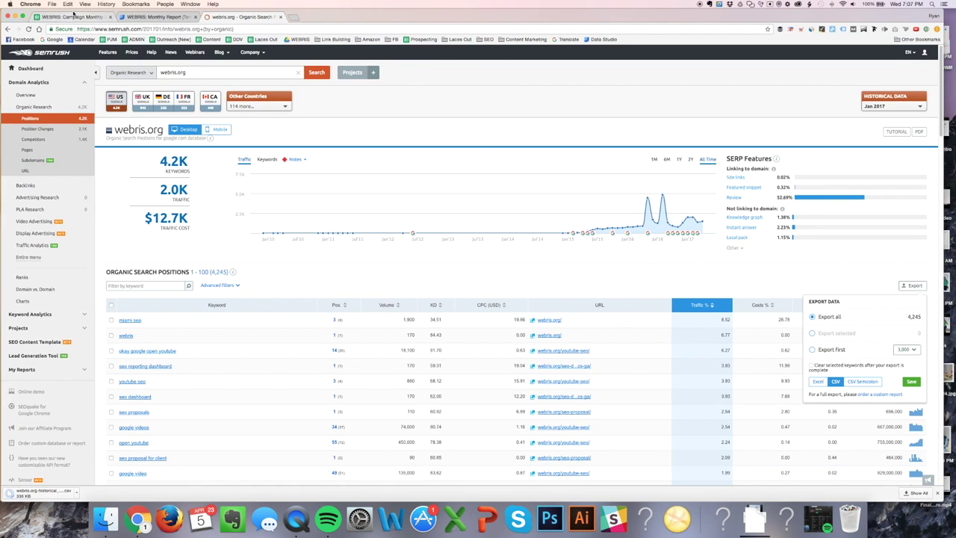
click(71, 16)
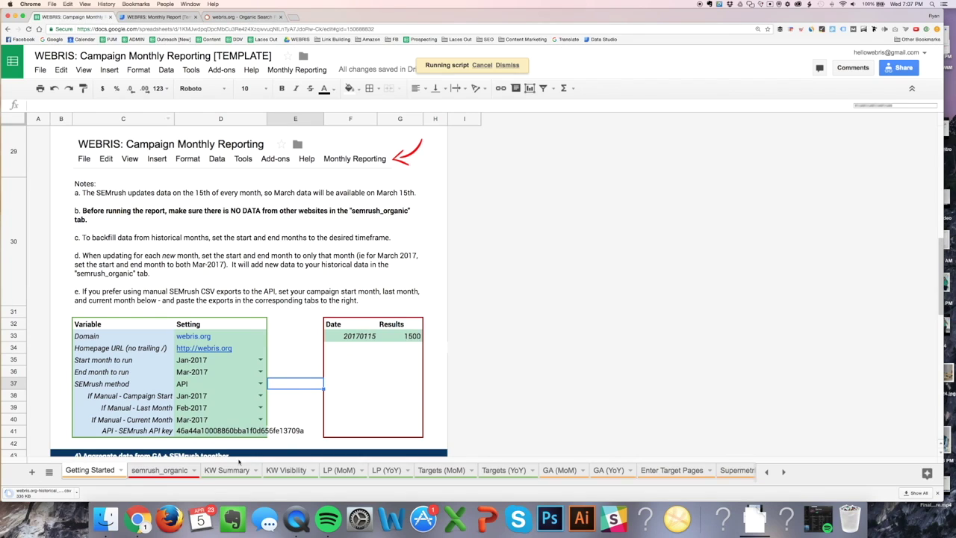
- Review the SEMrush Manual Campaign Start Month and Last Month sheets in the workbook
click(783, 471)
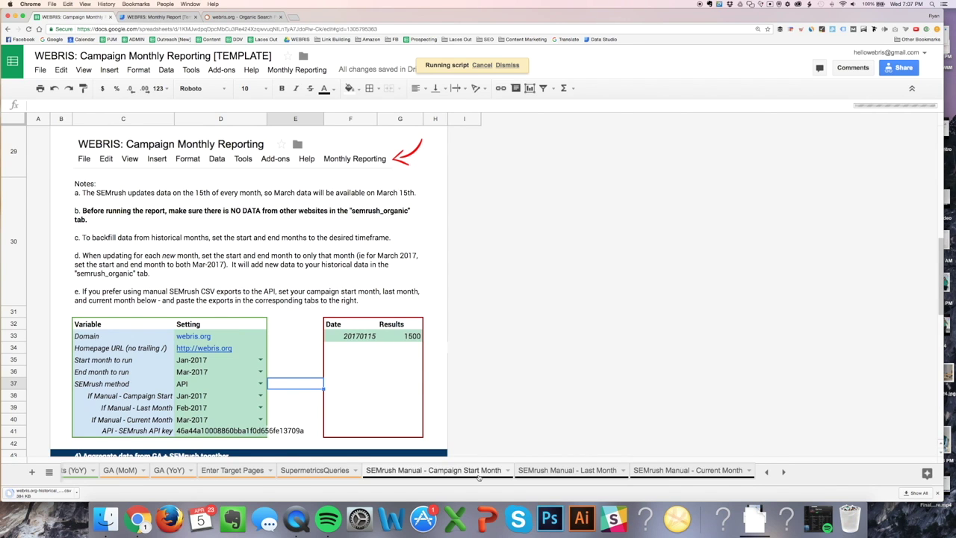
click(452, 470)
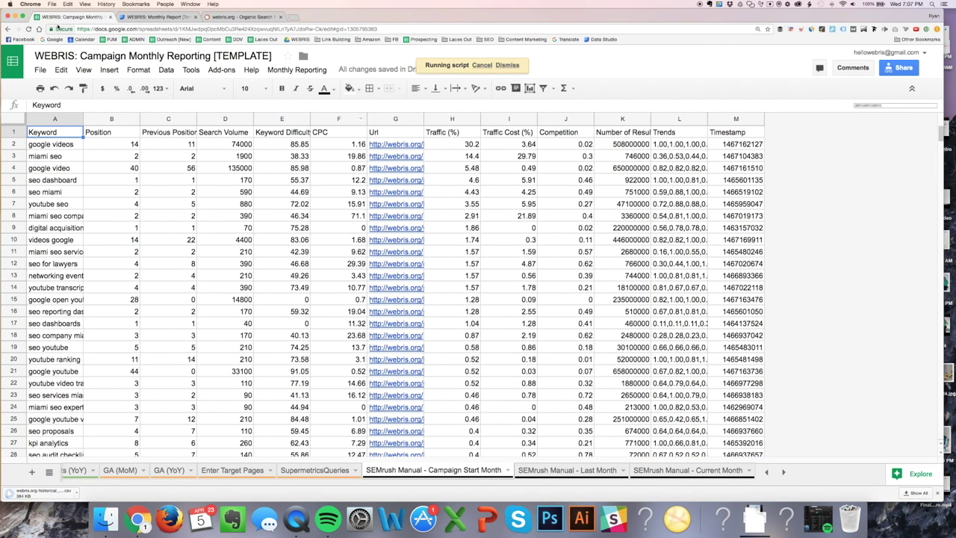
click(594, 470)
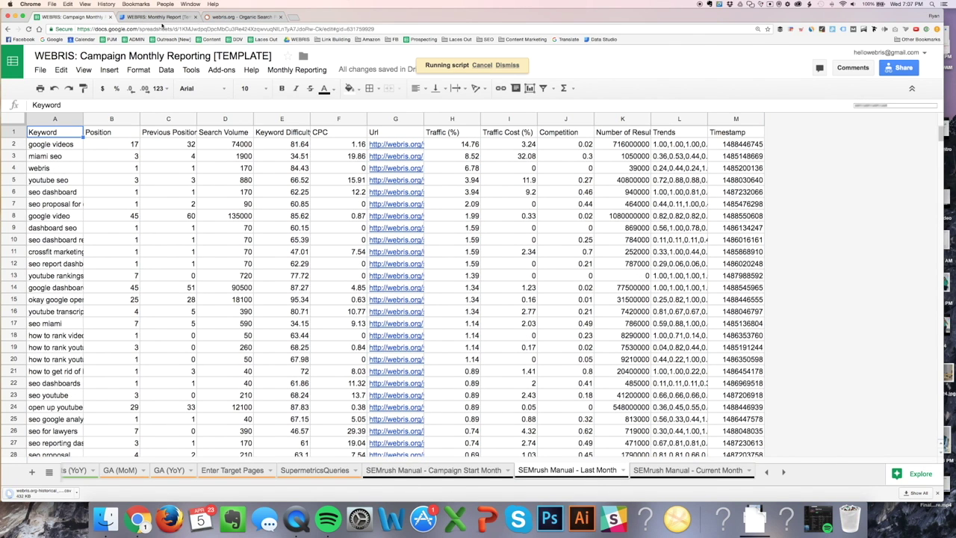
- Load webris.org's March 2017 historical organic positions in SEMrush
click(243, 16)
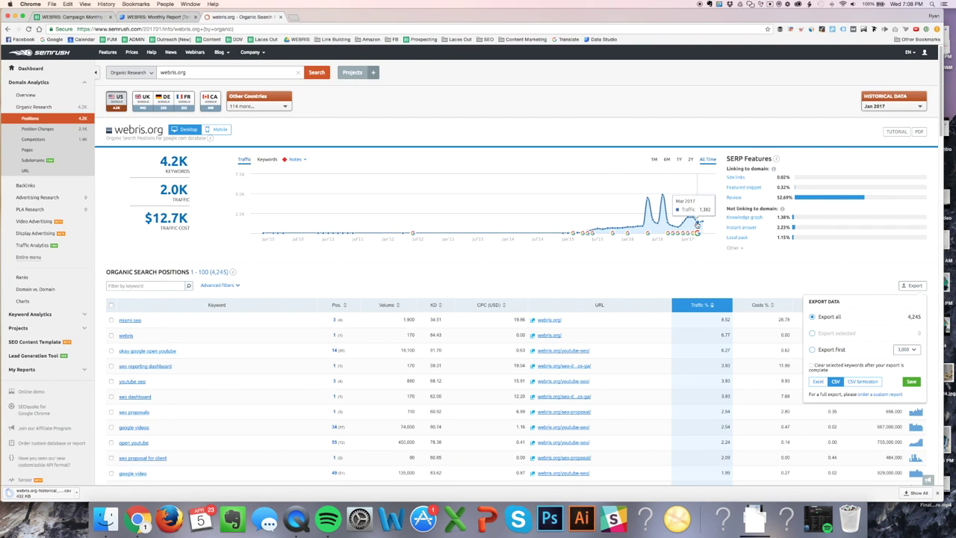
click(700, 221)
key(super+1)
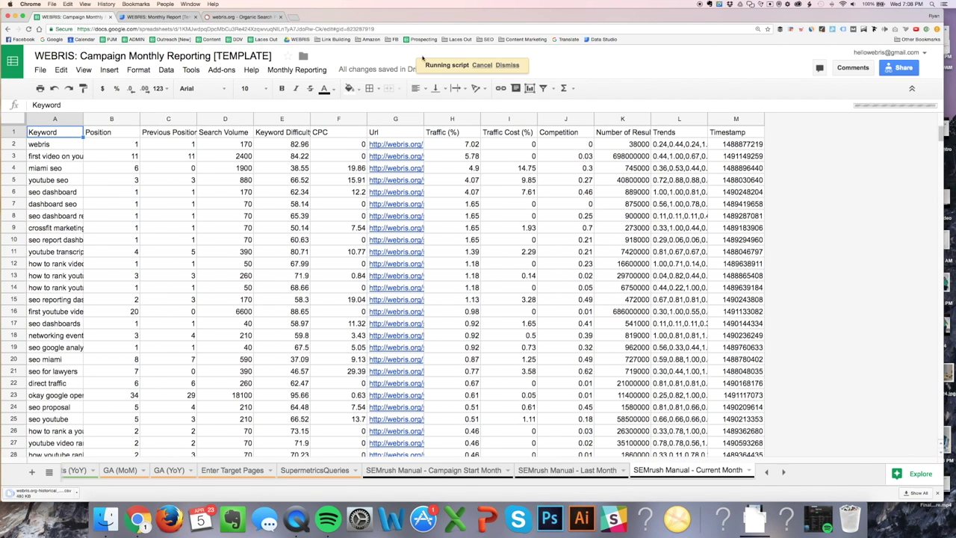
click(241, 16)
mouse_move(698, 223)
click(697, 223)
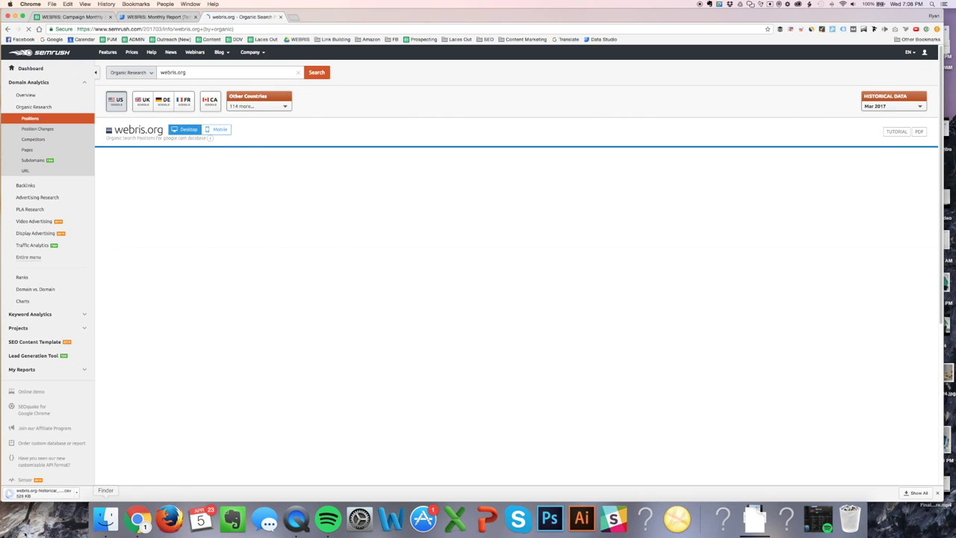
- Return to the Getting Started sheet, now logging the 20170115, 20170215 and 20170315 results
click(76, 491)
click(126, 434)
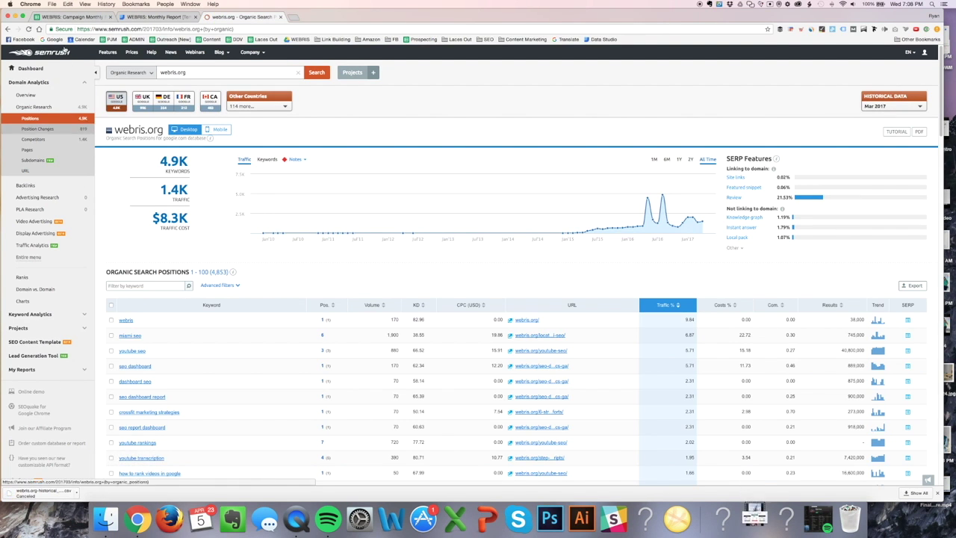
key(super+1)
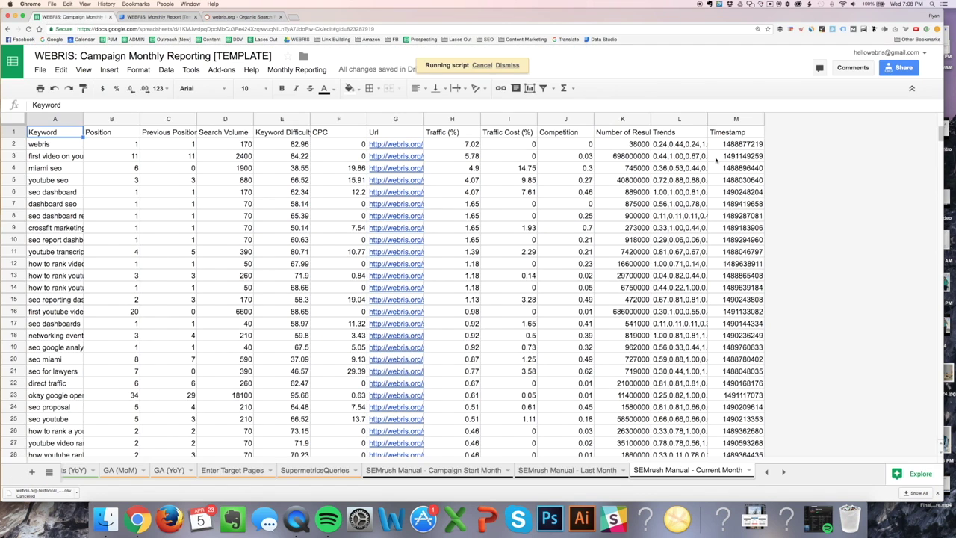
click(939, 493)
click(194, 263)
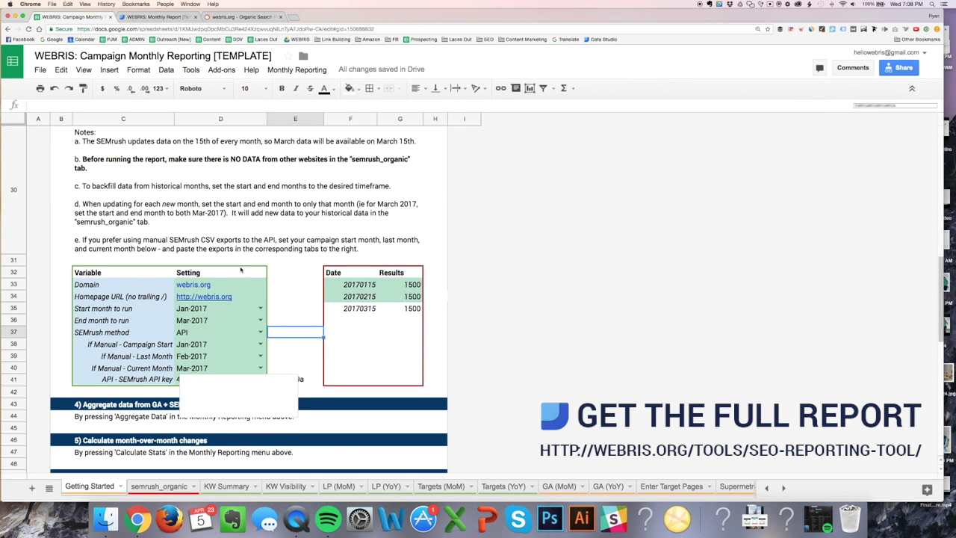
- Run '2) Aggregate Data' from the Monthly Reporting menu to combine Jan–Mar 2017 GA and SEMrush data
scroll(299, 271, down, 4)
click(124, 290)
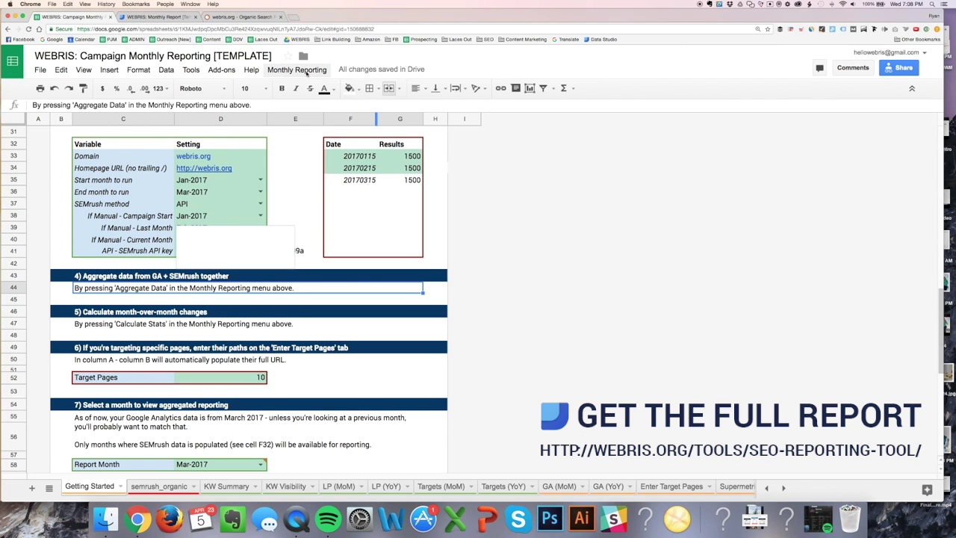
click(303, 70)
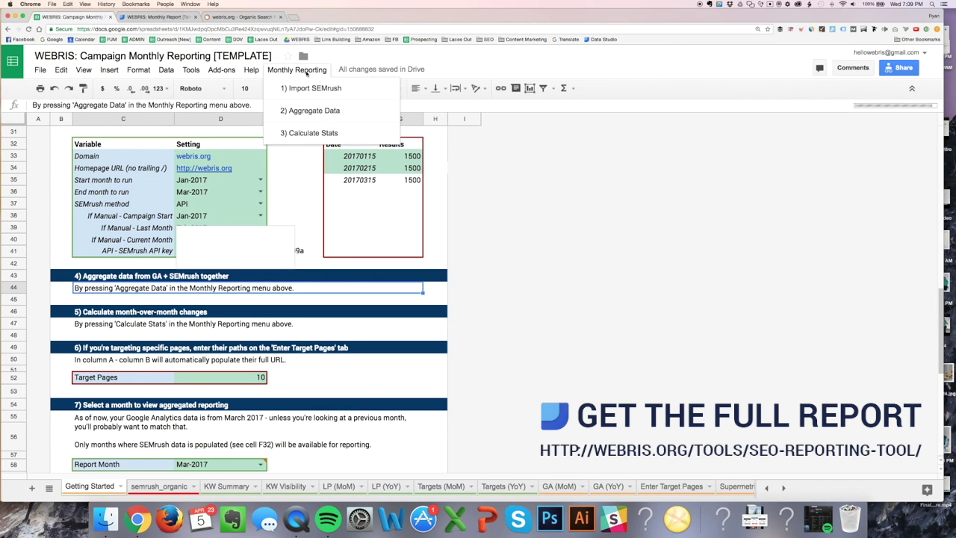
click(314, 111)
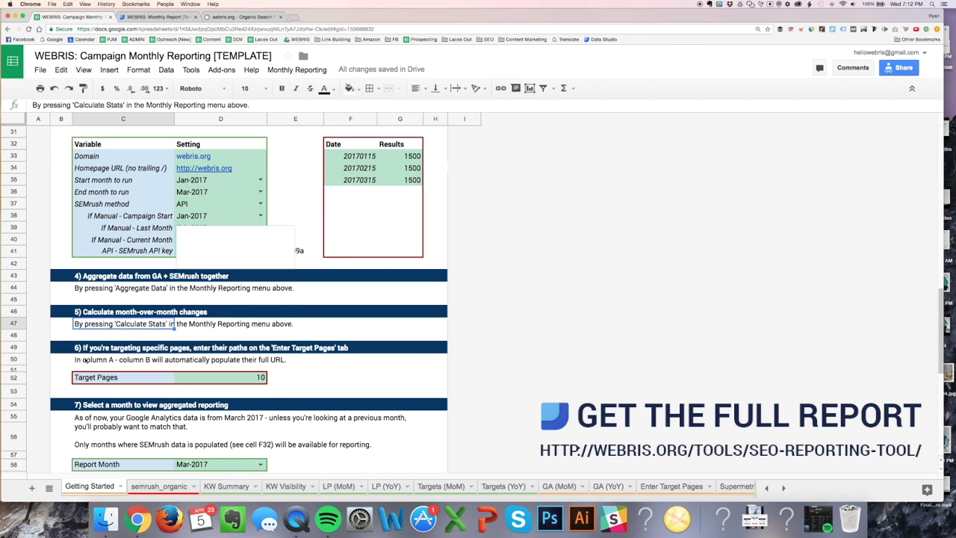
scroll(340, 338, down, 1)
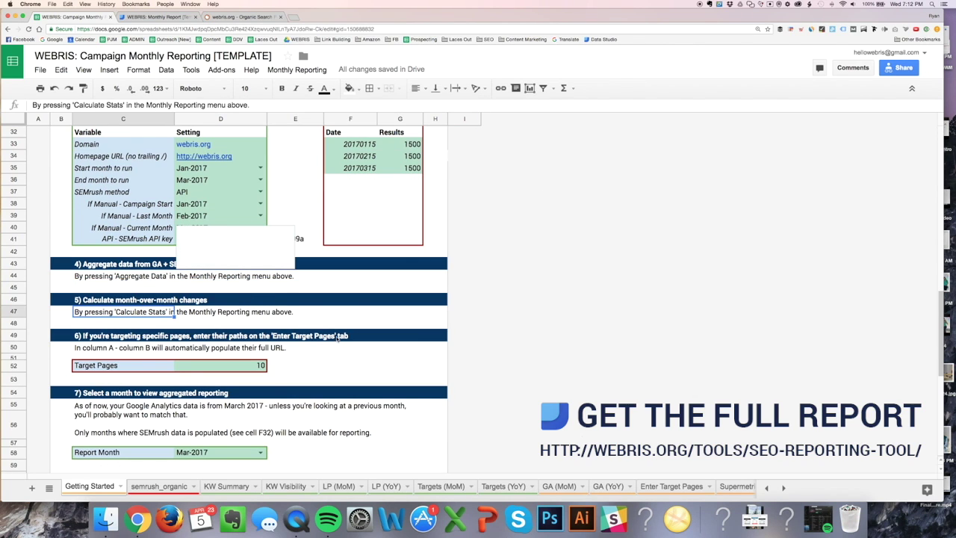
click(683, 487)
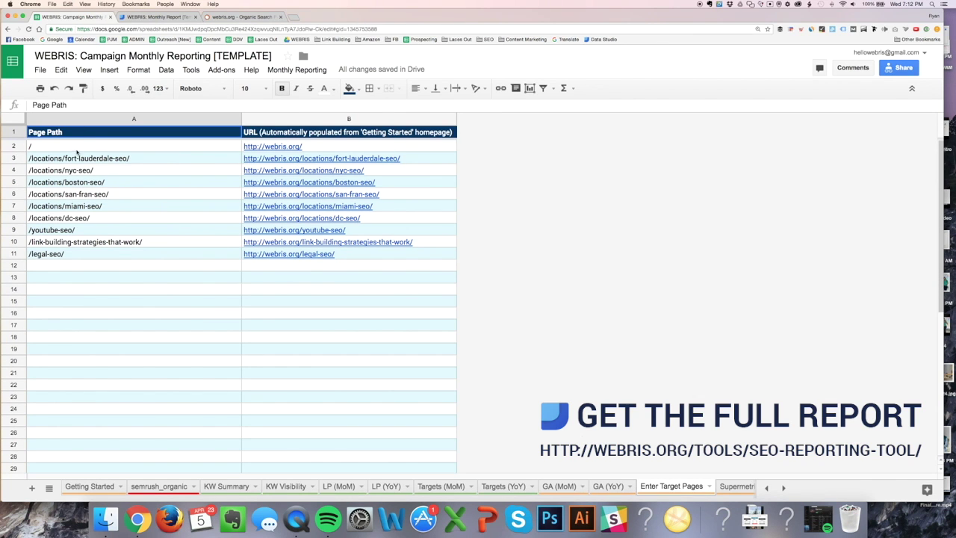
drag(76, 152, 74, 255)
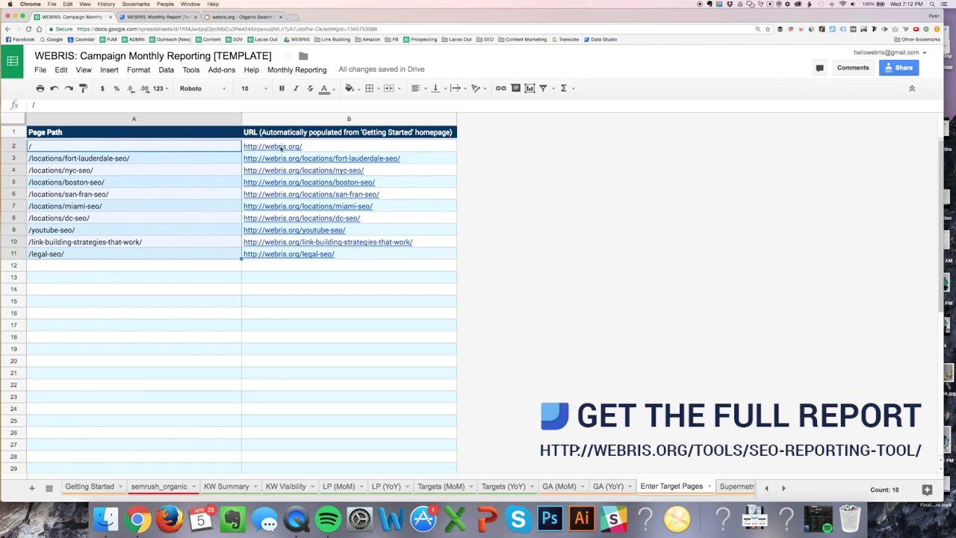
drag(90, 150, 89, 255)
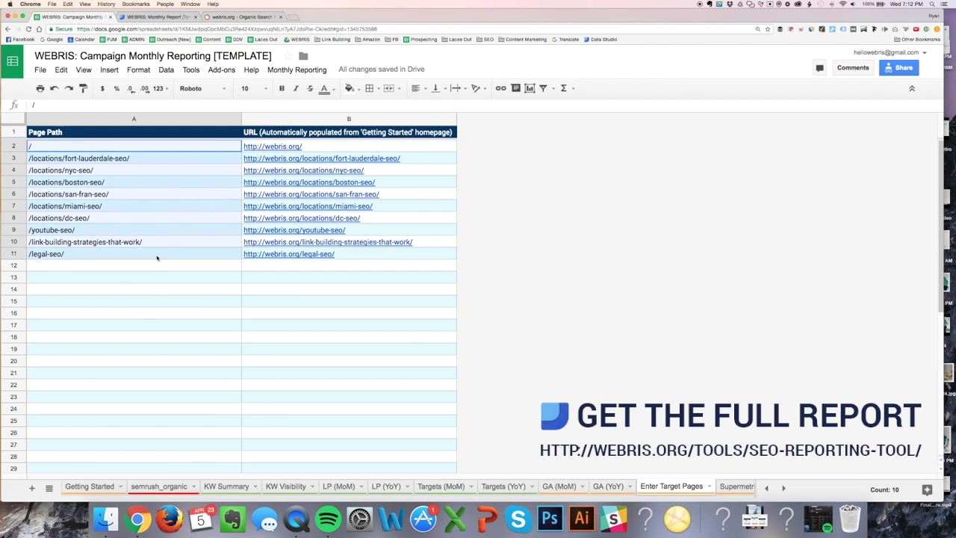
click(84, 488)
scroll(256, 369, down, 1)
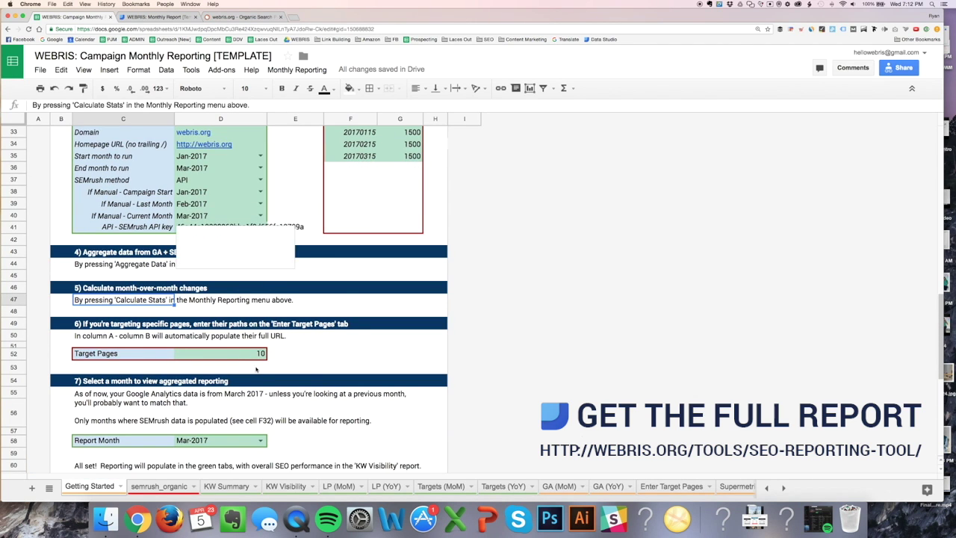
- Show the KW Summary sheet comparing This Month, Last Month and Campaign Start visibility
scroll(261, 369, down, 2)
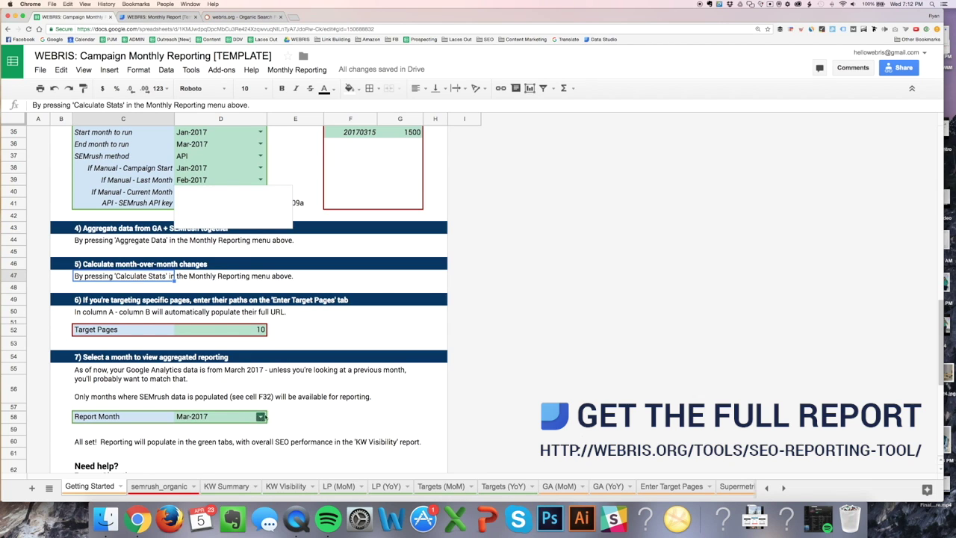
scroll(317, 406, down, 2)
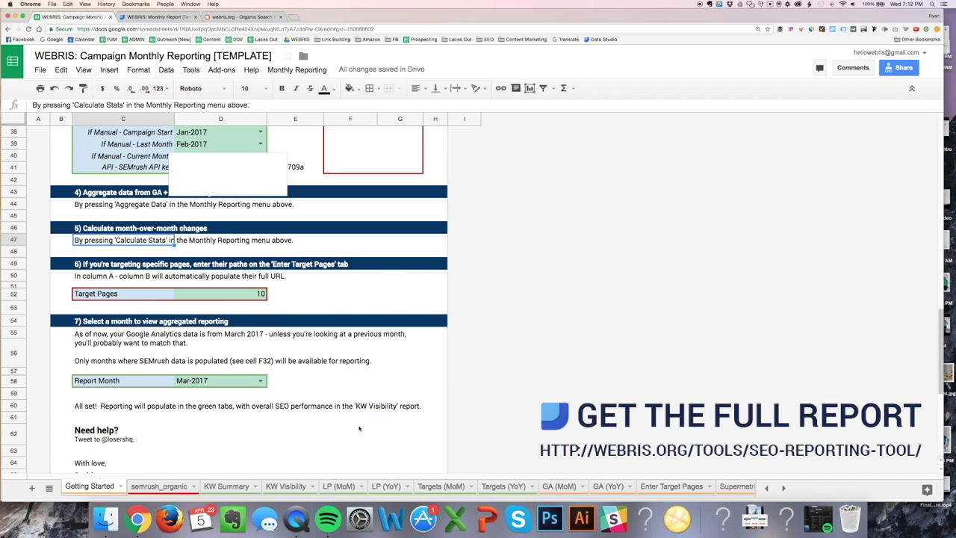
click(238, 492)
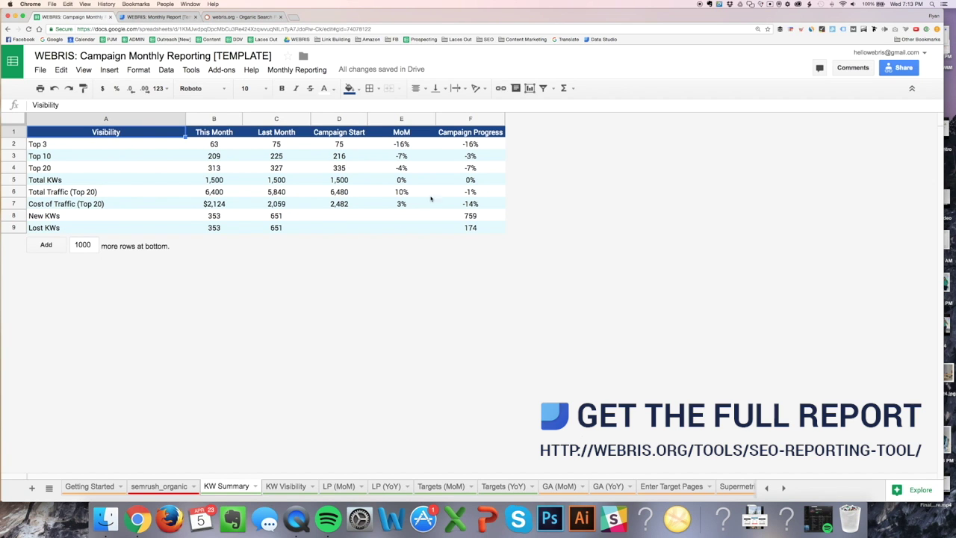
- Review the KW Visibility, LP (MoM), Targets (MoM) and Targets (YoY) sheets
click(275, 486)
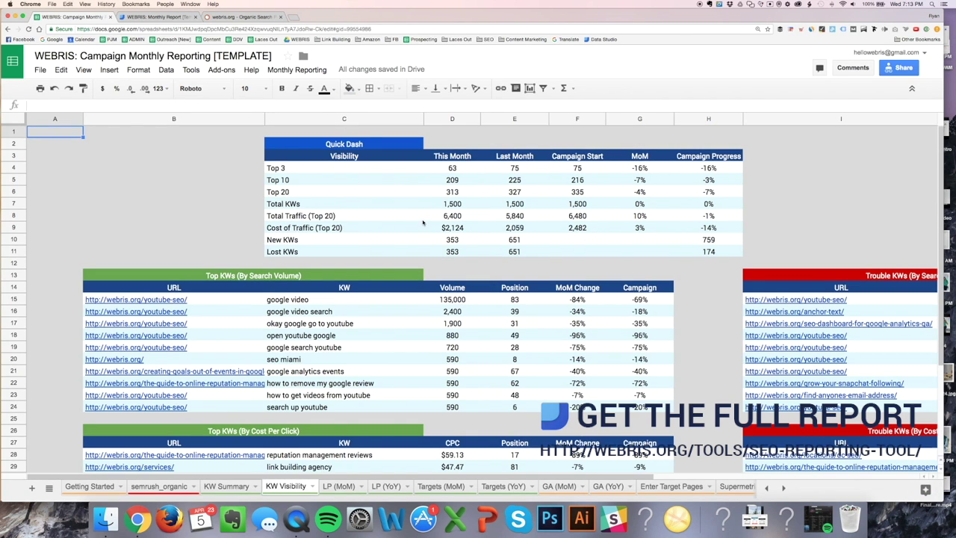
scroll(422, 220, down, 1)
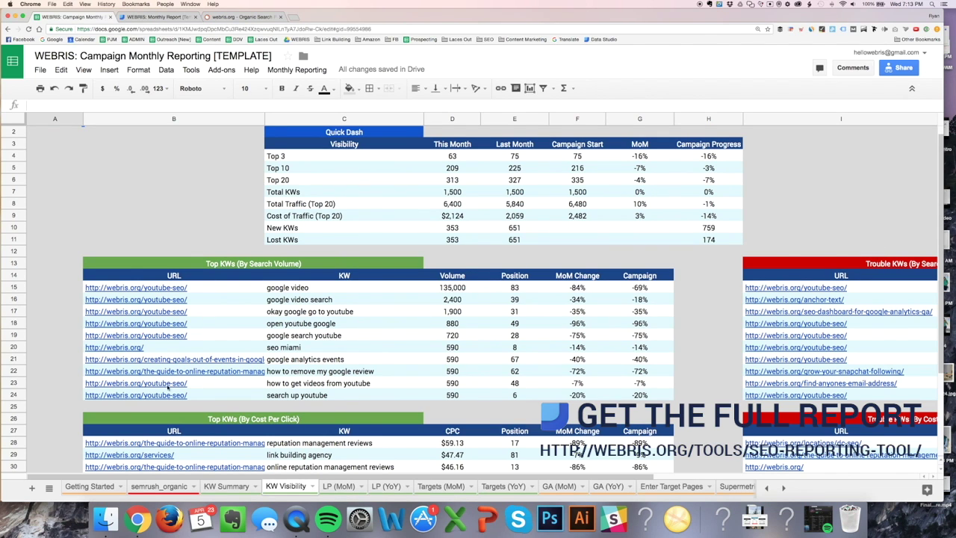
click(346, 487)
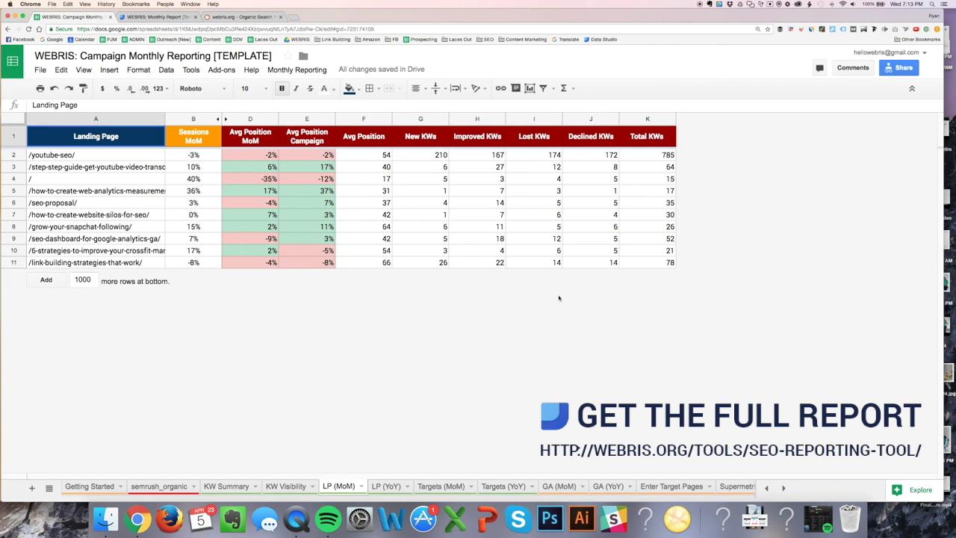
click(426, 487)
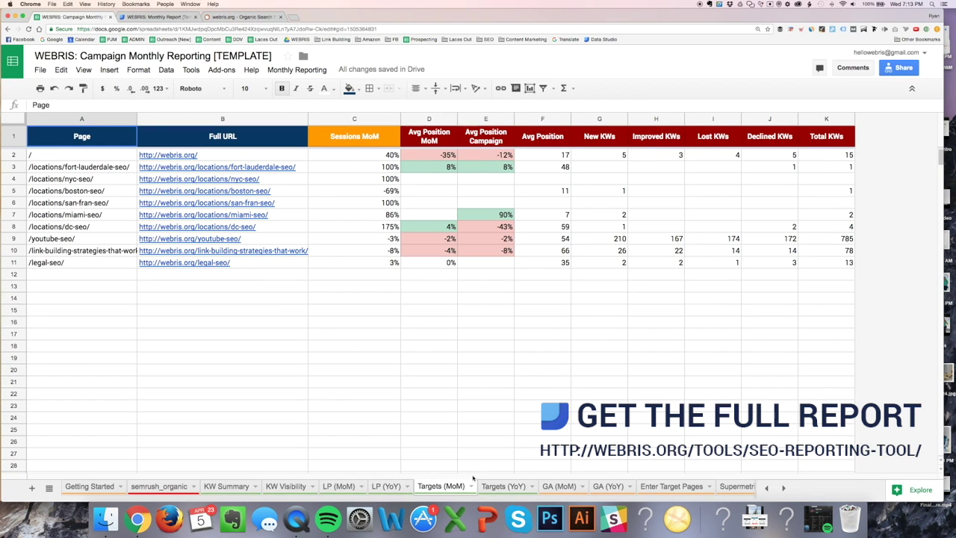
click(505, 486)
click(438, 487)
- Go back to the Getting Started sheet, then bring up the WEBRIS Monthly Report in Data Studio
click(93, 486)
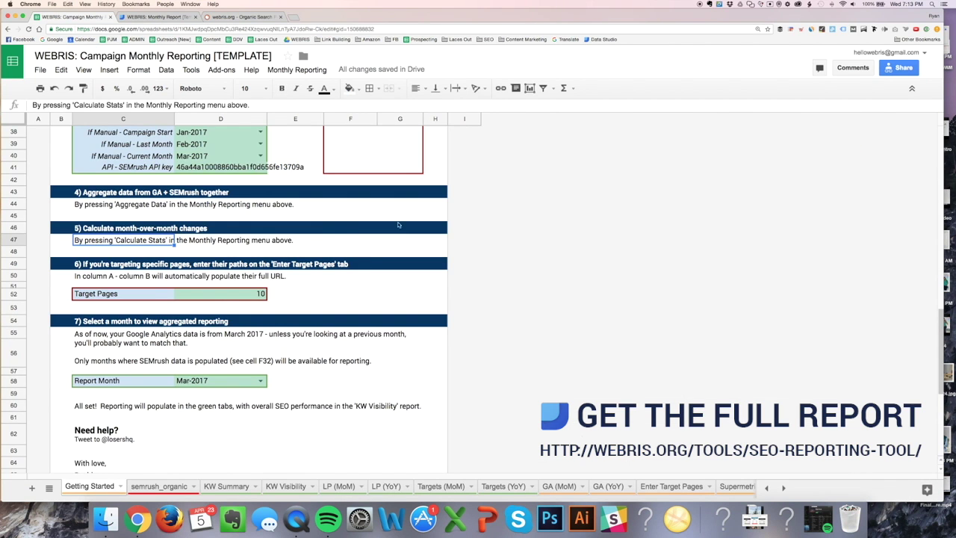
scroll(382, 235, down, 2)
scroll(382, 235, up, 10)
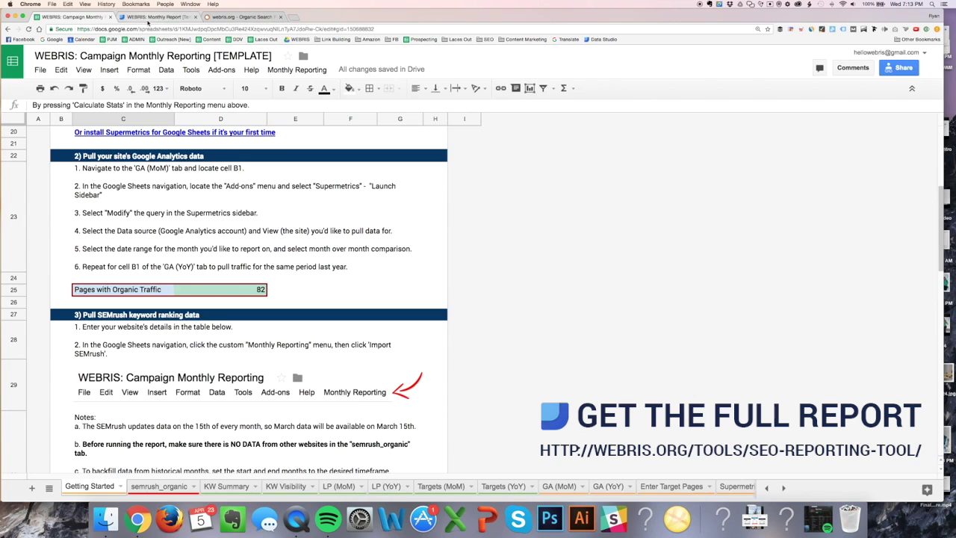
click(158, 16)
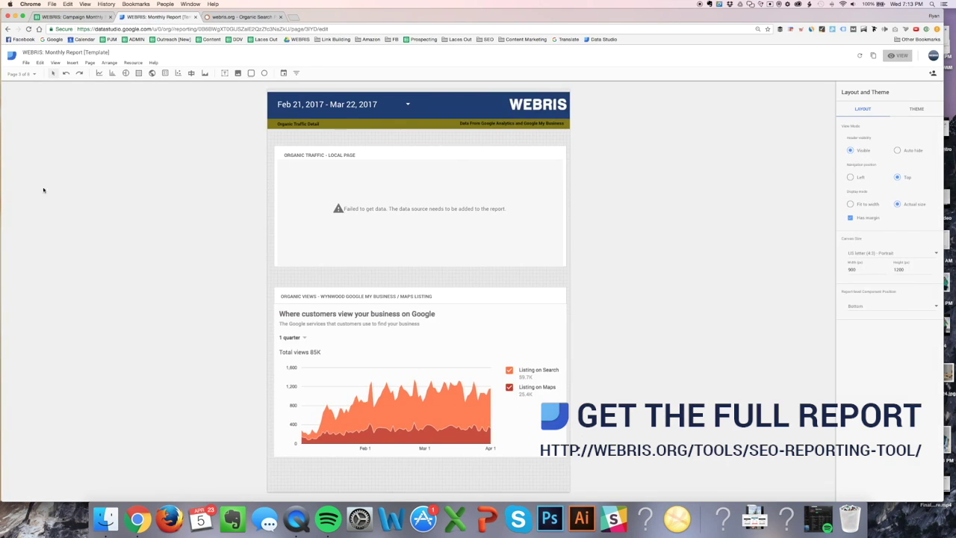
- Move from '7 Target Pages' to the '6 Organic Visibility (SEM Rush Data)' report page
click(22, 73)
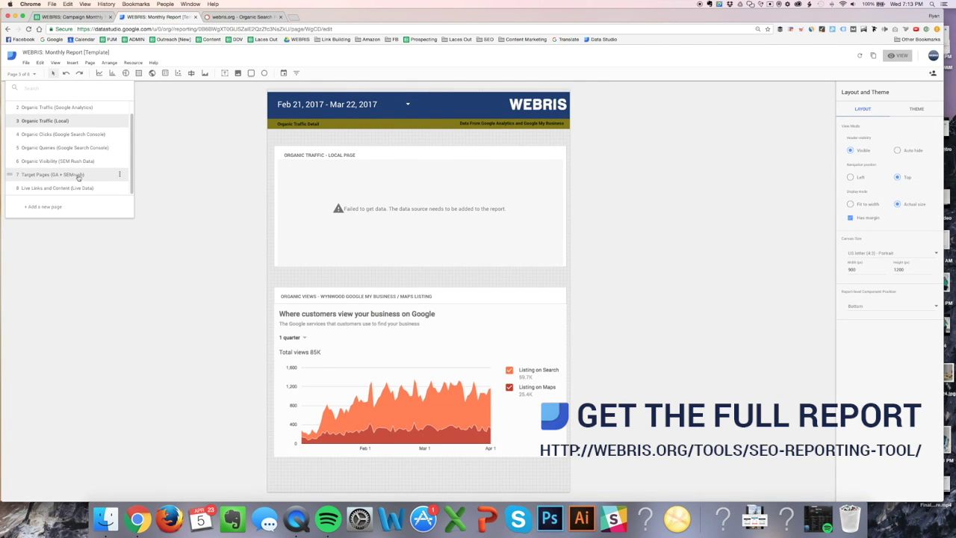
click(75, 175)
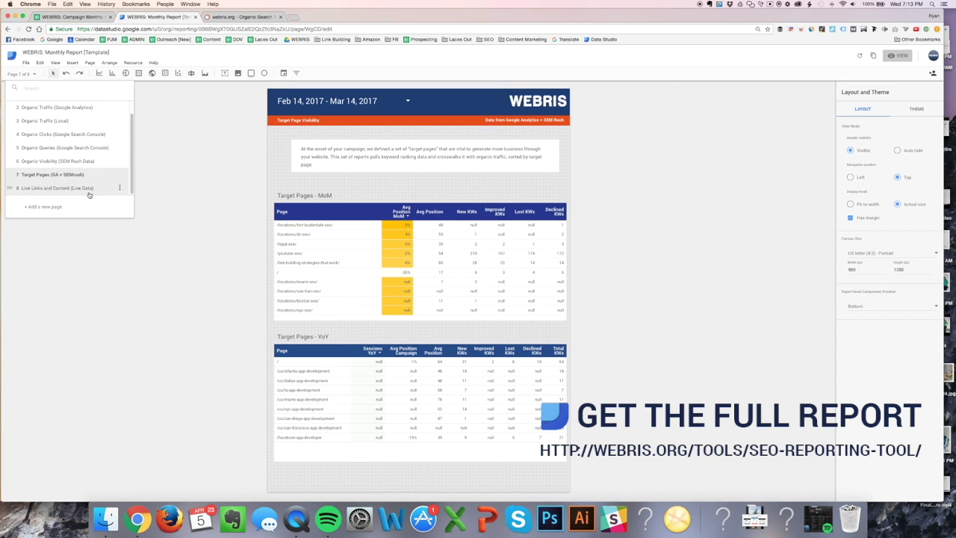
click(80, 161)
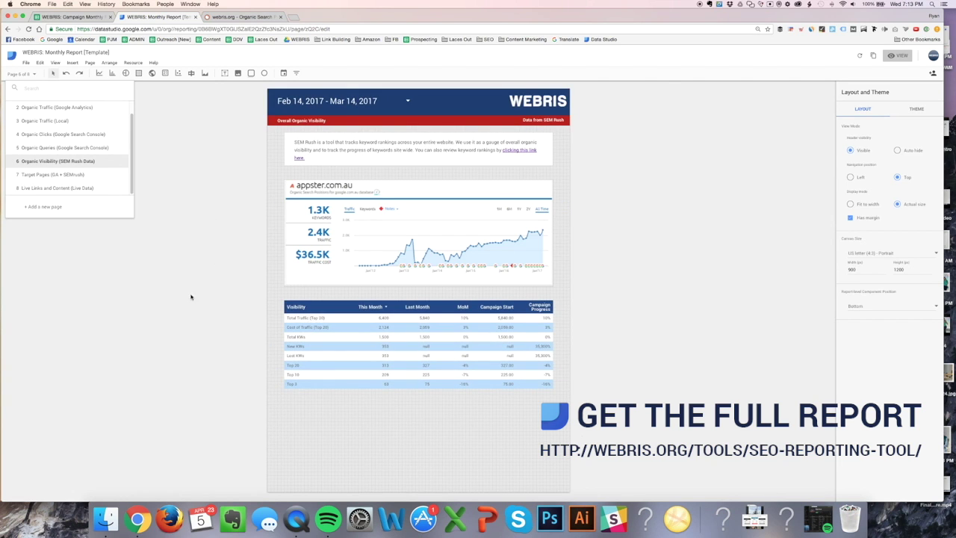